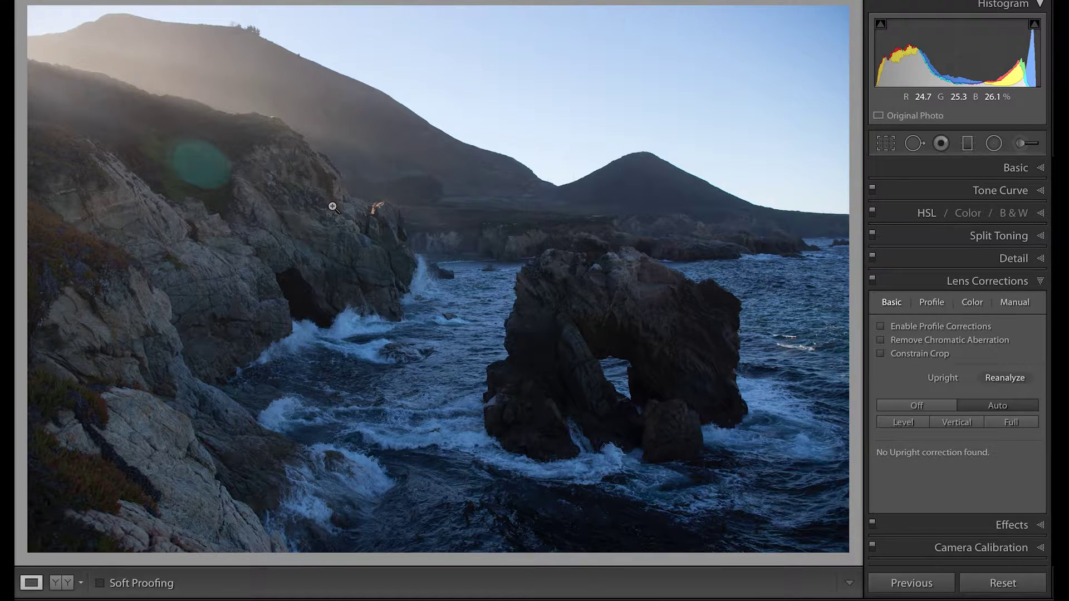
- Turn on Remove Chromatic Aberration and leave Enable Profile Corrections unchecked
click(912, 342)
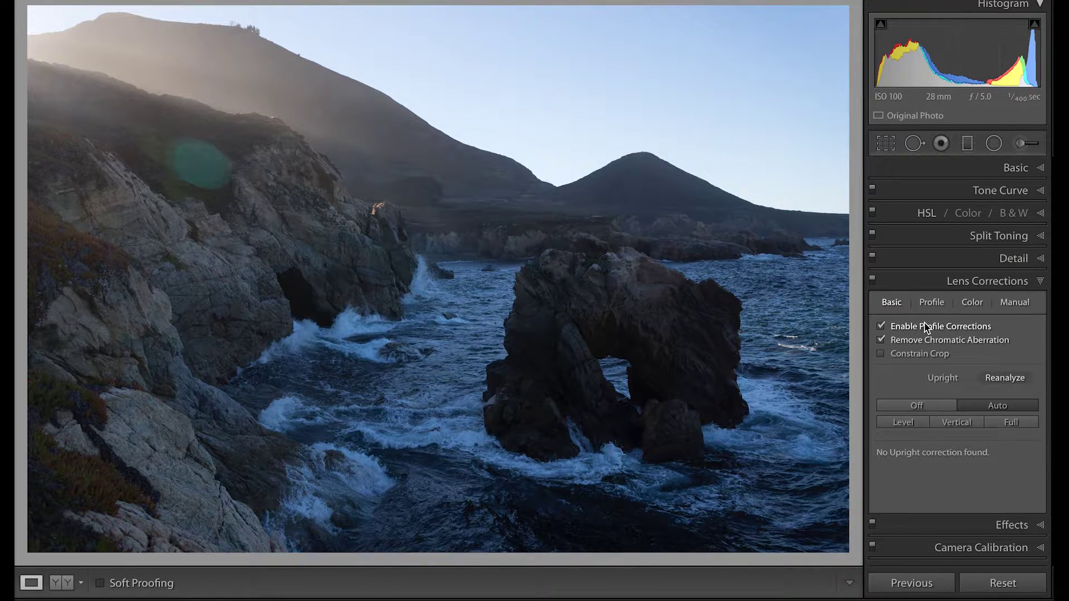
key(i)
click(1038, 283)
click(1038, 283)
click(880, 327)
click(1040, 282)
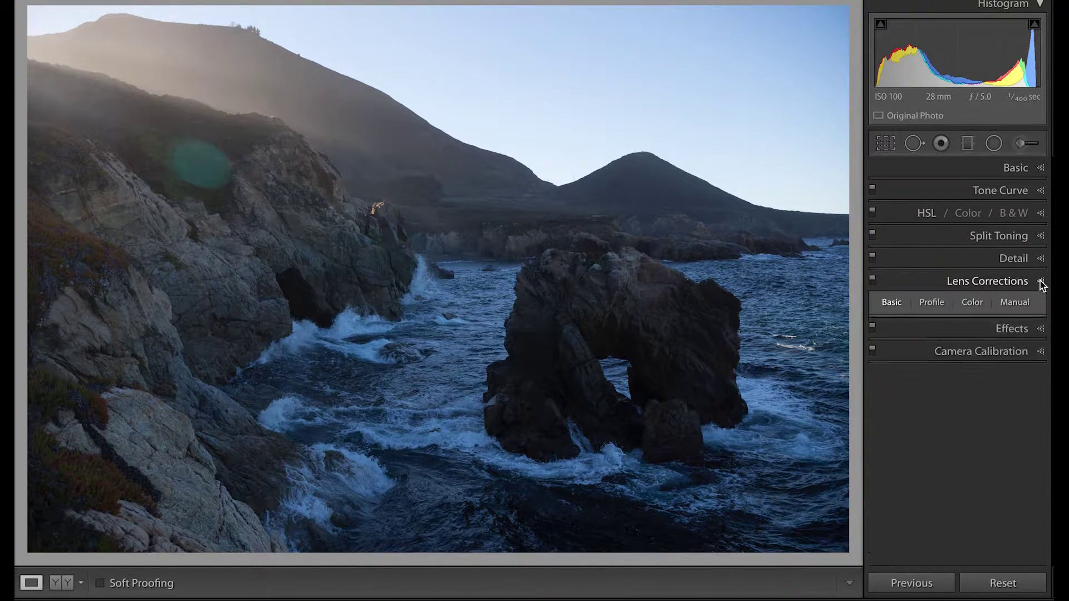
click(1041, 283)
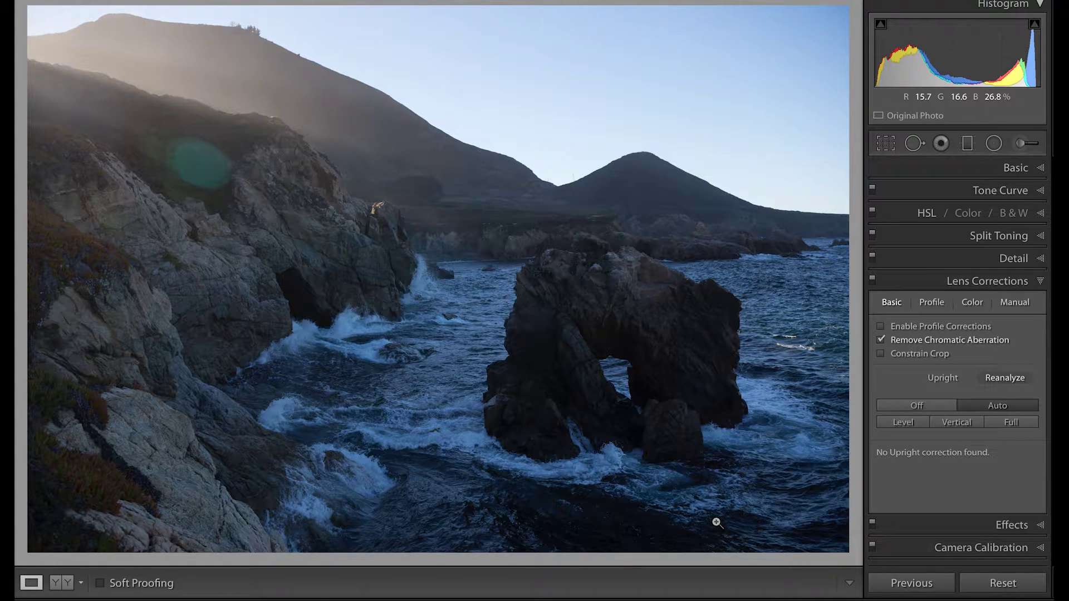
- In the Basic panel, set white balance Temp to 8,336 and Tint to +7
click(1026, 282)
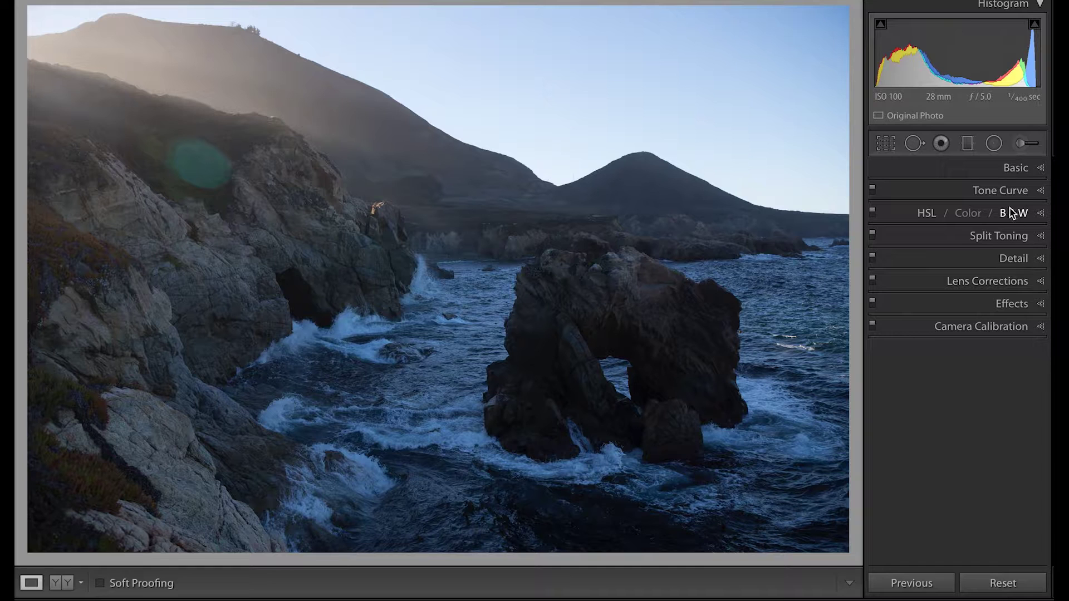
click(1023, 165)
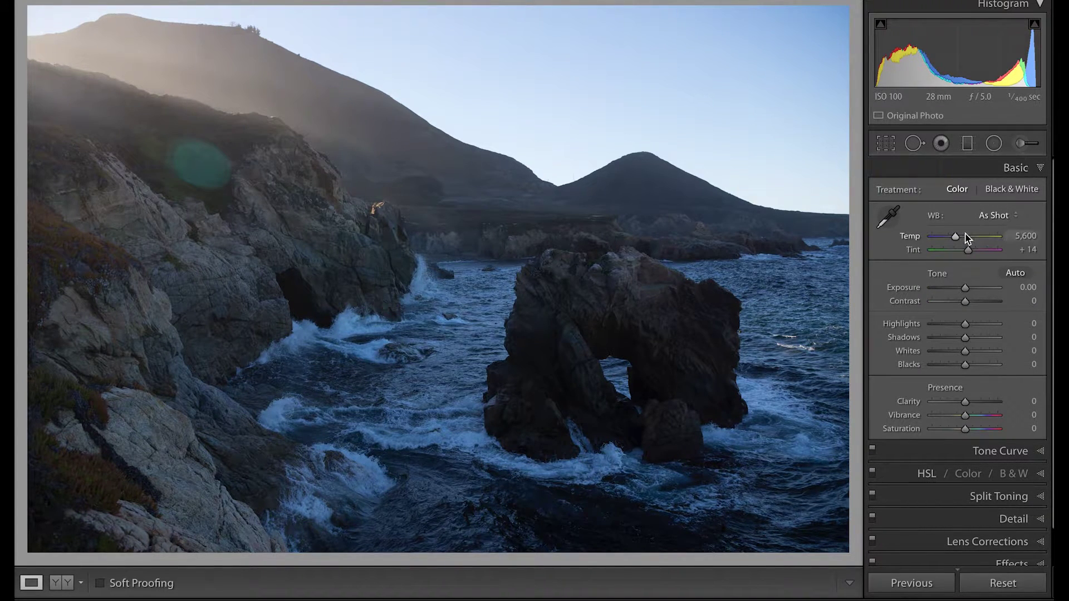
drag(955, 236, 972, 235)
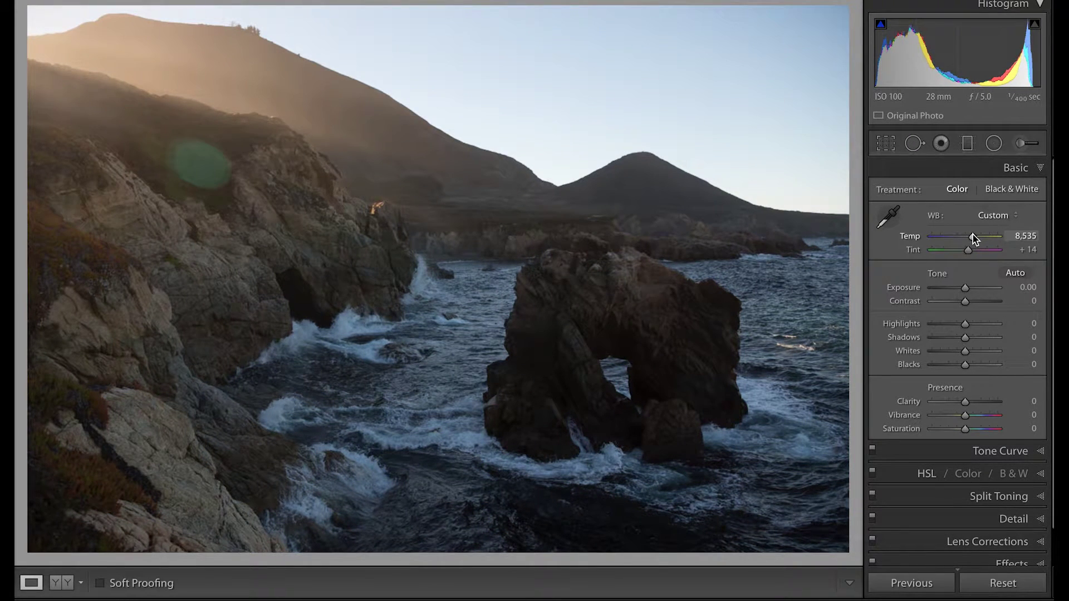
click(1027, 235)
key(BackSpace)
key(BackSpace)
key(BackSpace)
text(336)
key(Return)
click(1031, 250)
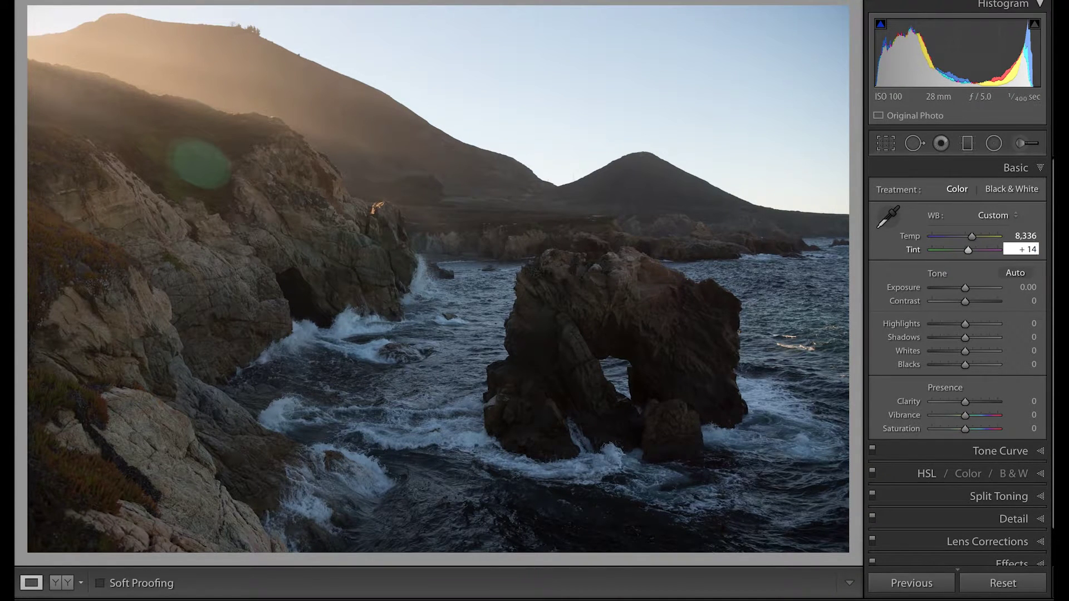
key(BackSpace)
key(BackSpace)
text(7)
key(Return)
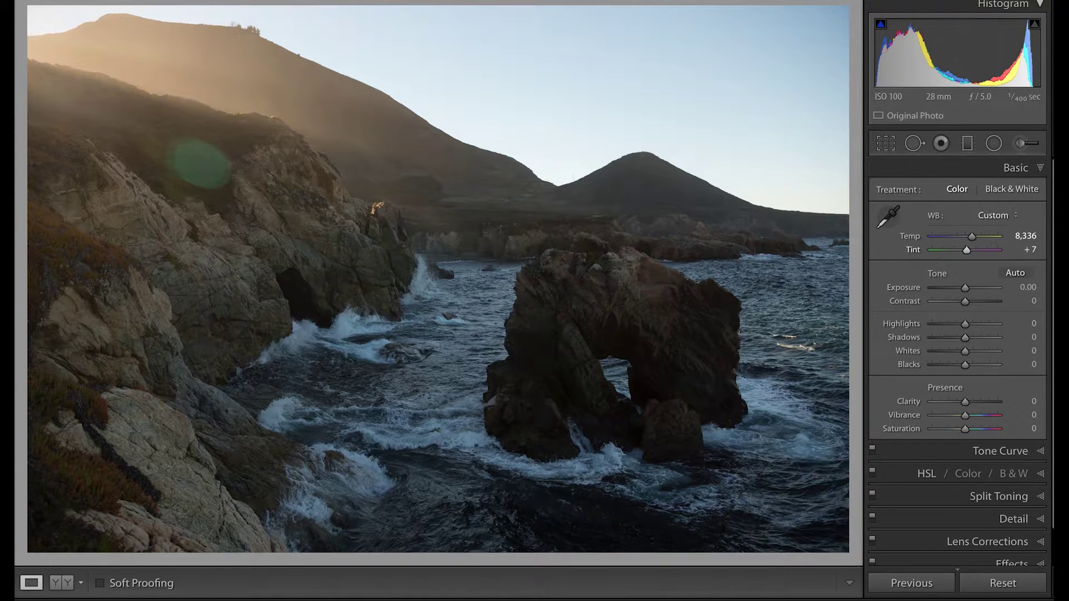
- Brighten the photo with the Exposure slider, settling on exactly +1.87
click(974, 289)
drag(974, 292, 980, 288)
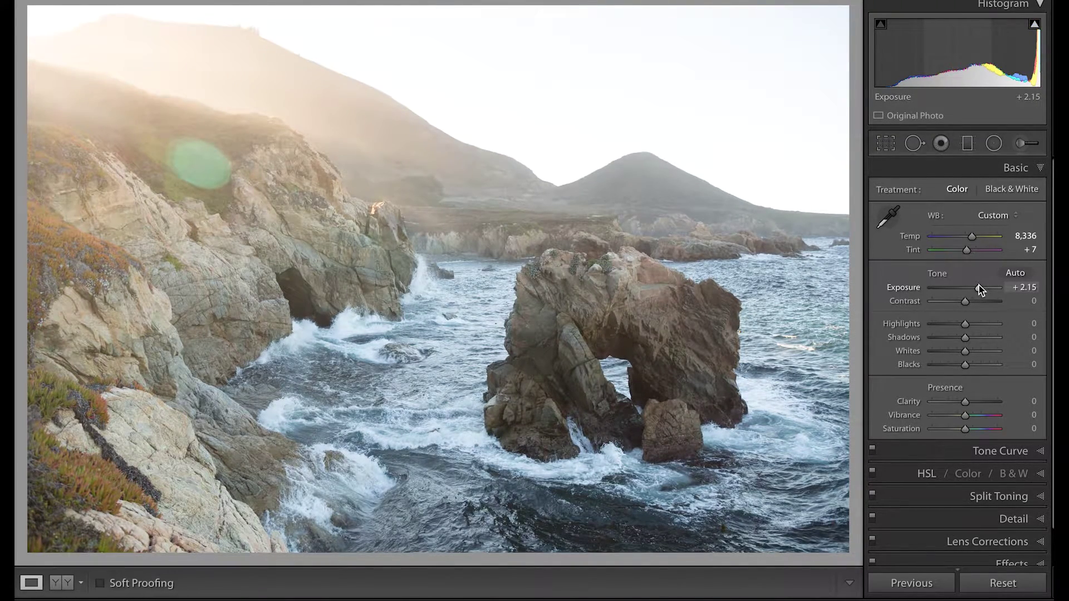
drag(979, 286, 980, 288)
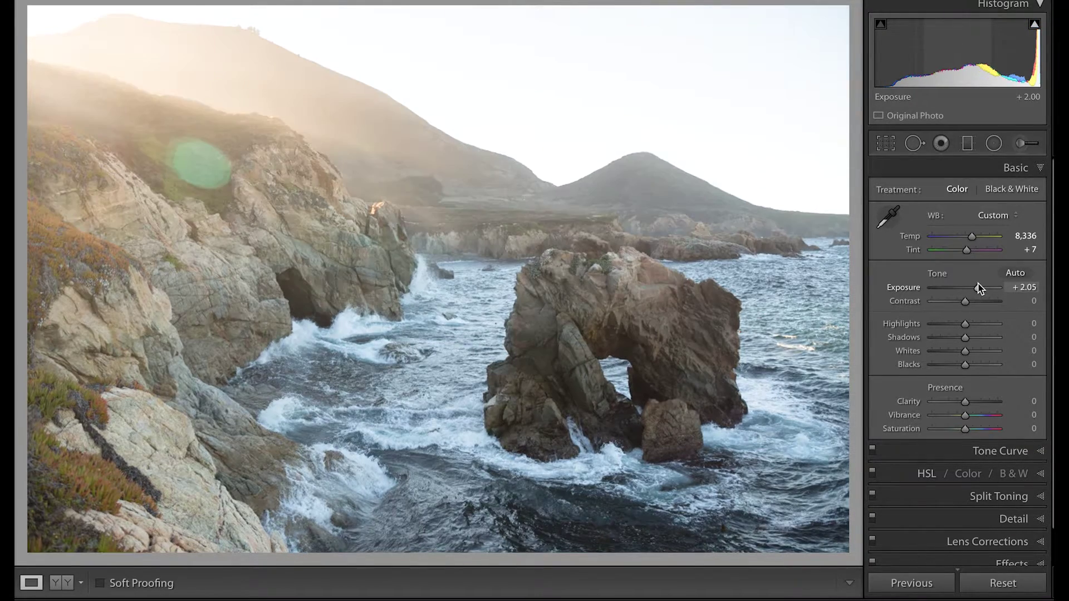
click(1037, 287)
key(BackSpace)
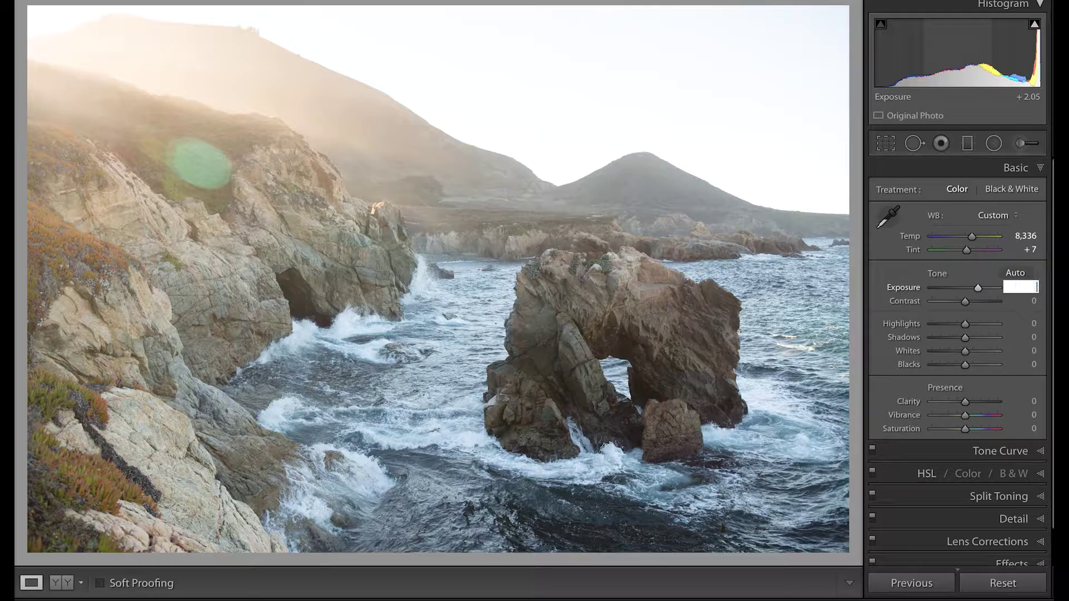
text(1.87)
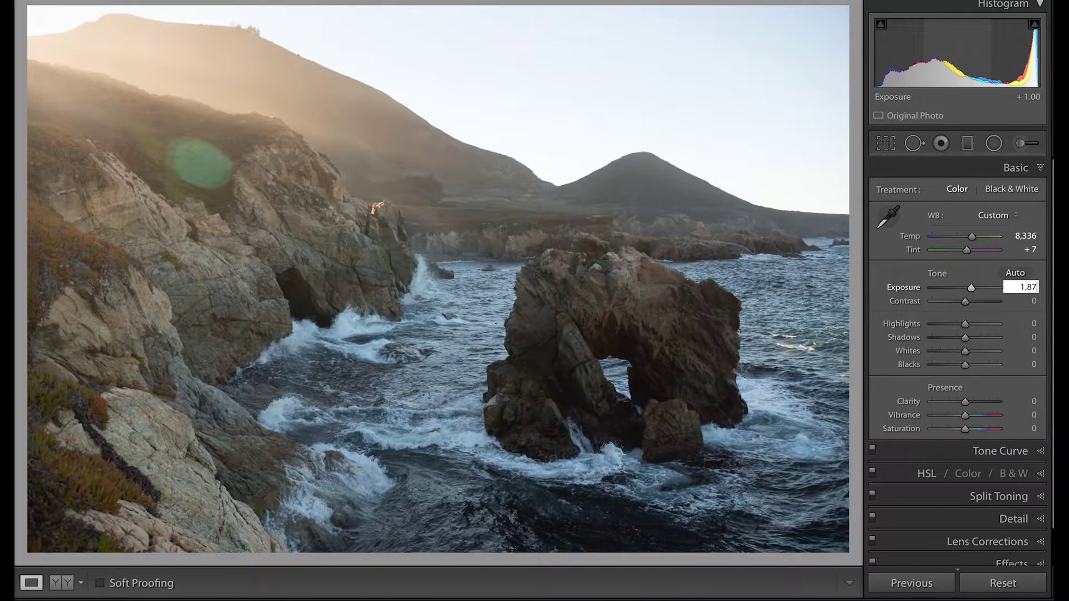
key(Return)
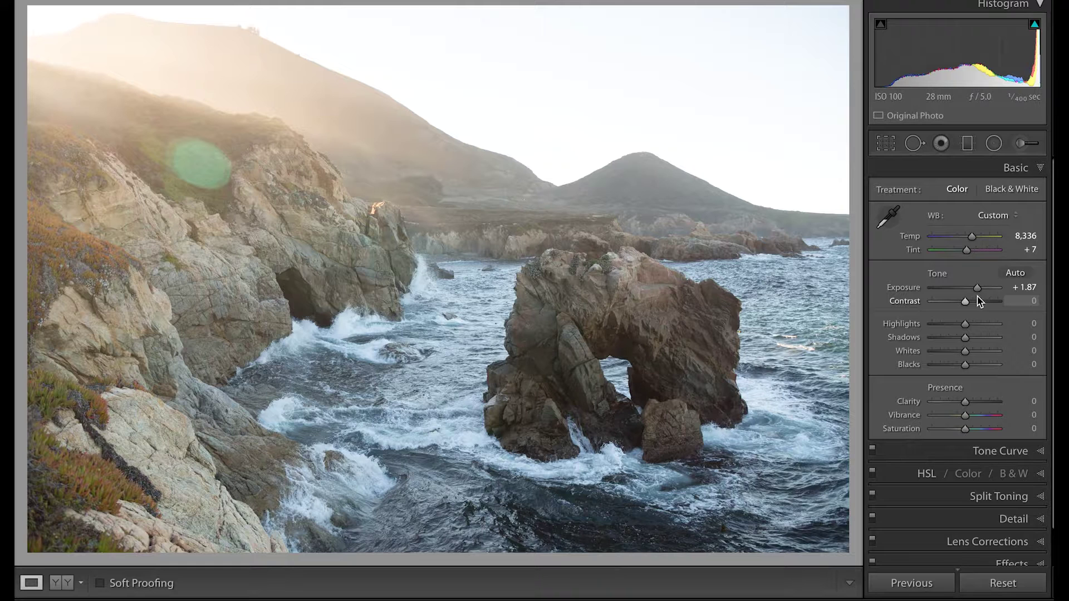
- Pull the Highlights slider all the way down to -100
click(945, 324)
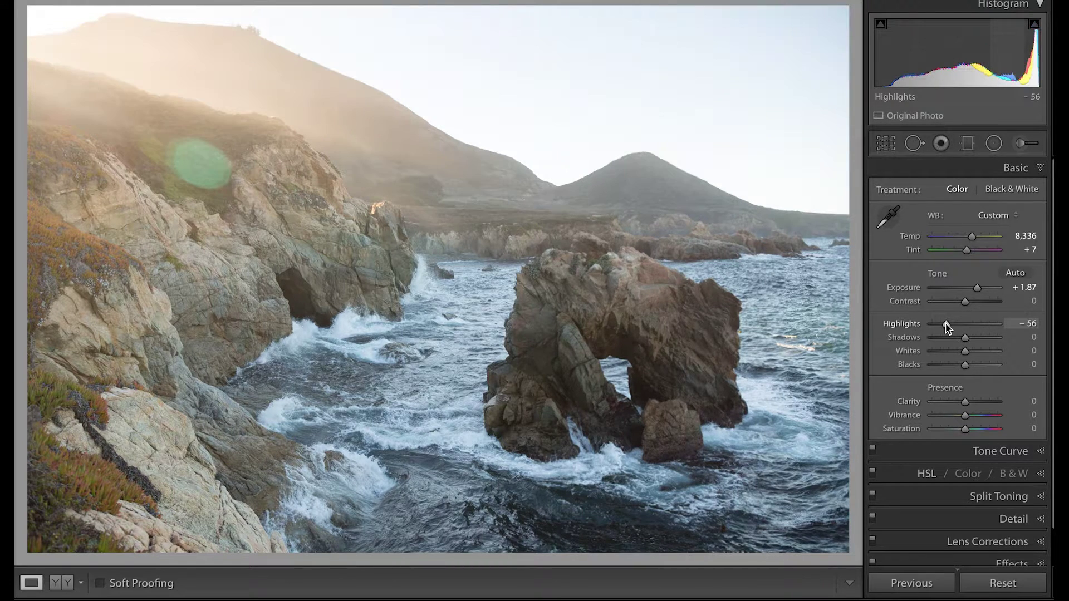
drag(947, 327, 893, 311)
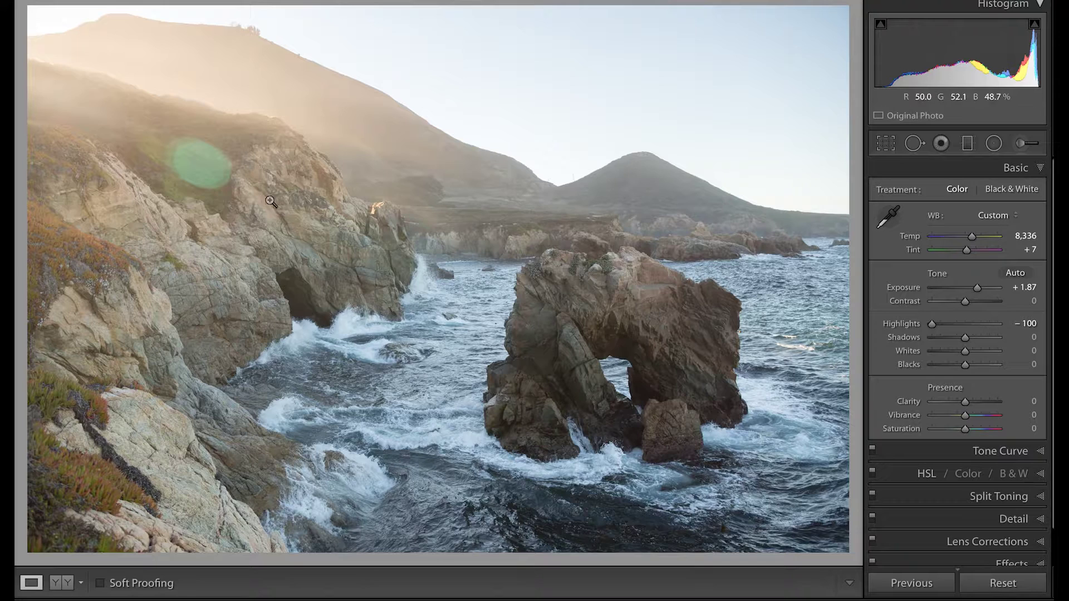
- Set Shadows to +50, Whites to -100 and Blacks to +68
click(983, 343)
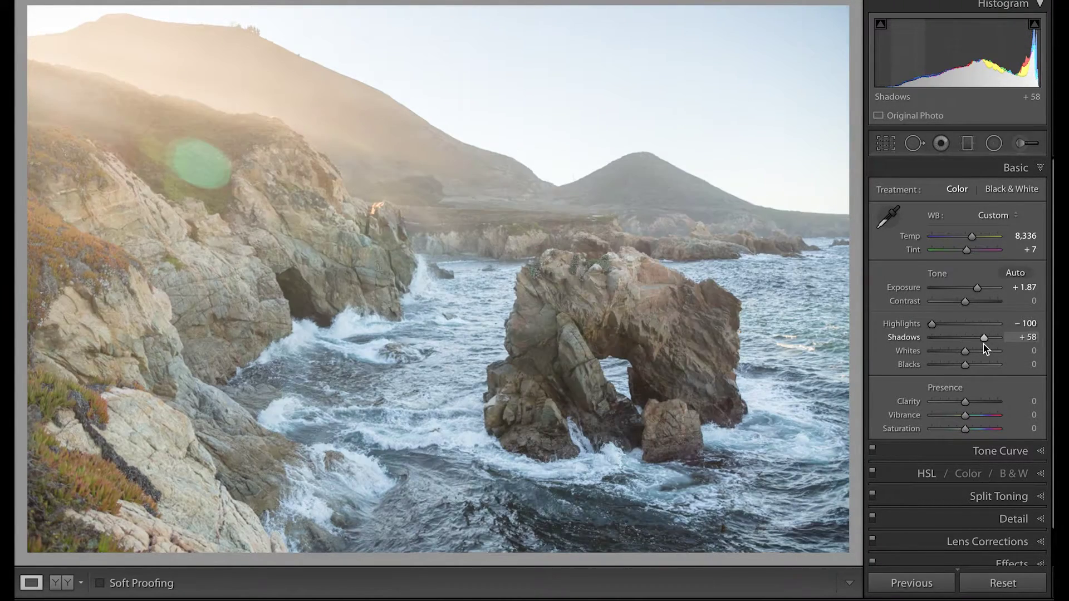
drag(983, 346, 993, 346)
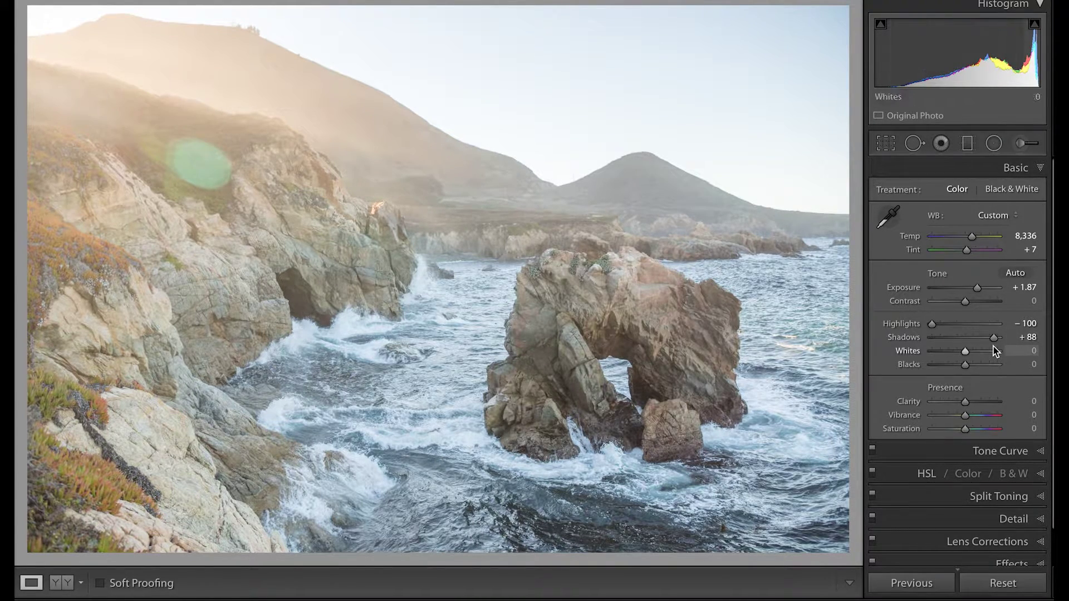
click(1029, 338)
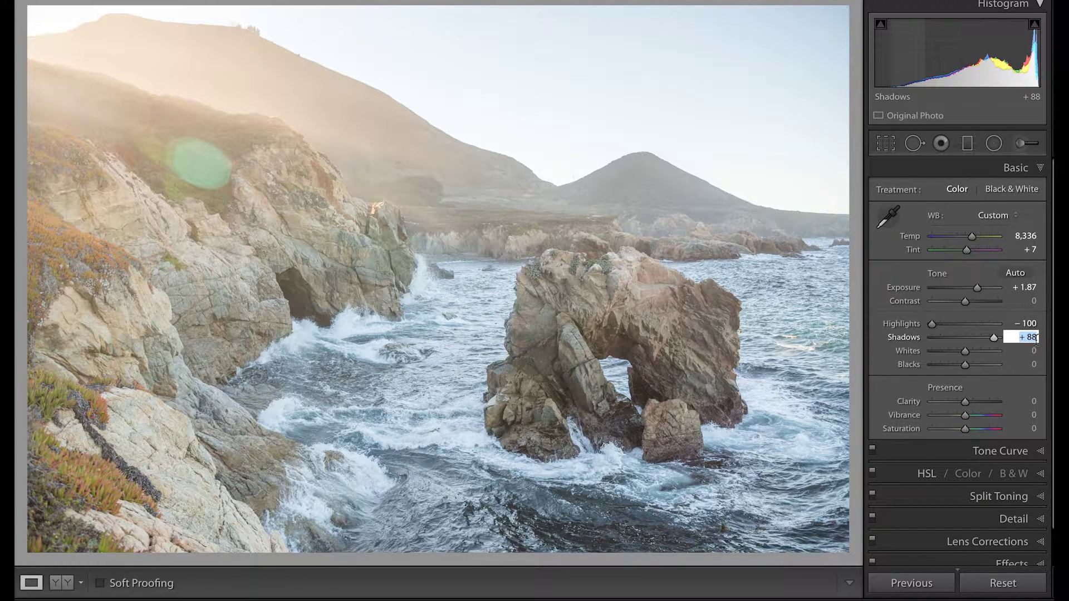
text(50)
key(Return)
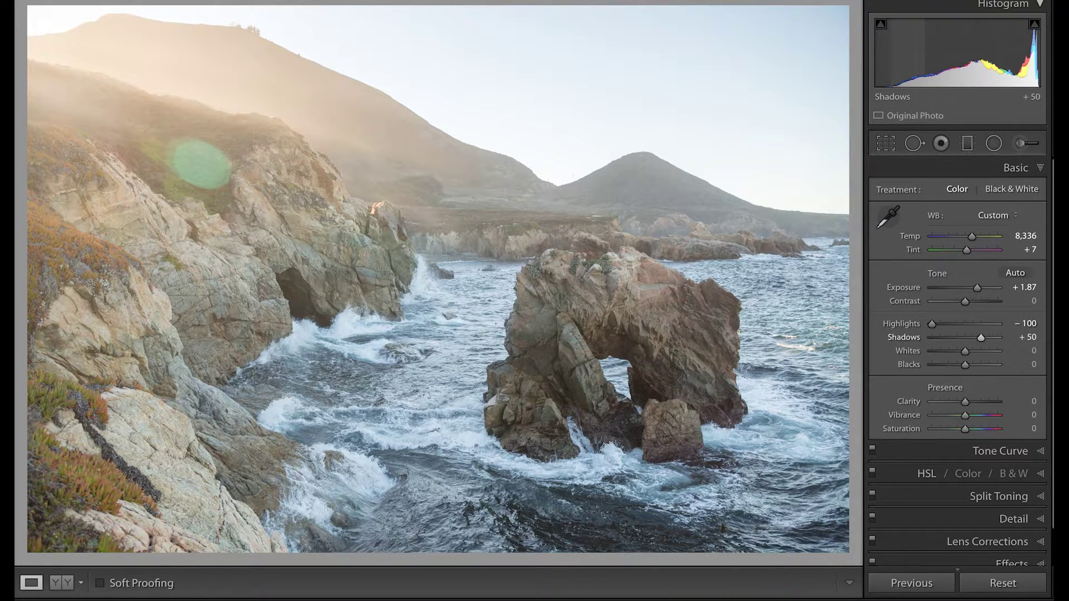
drag(965, 351, 898, 332)
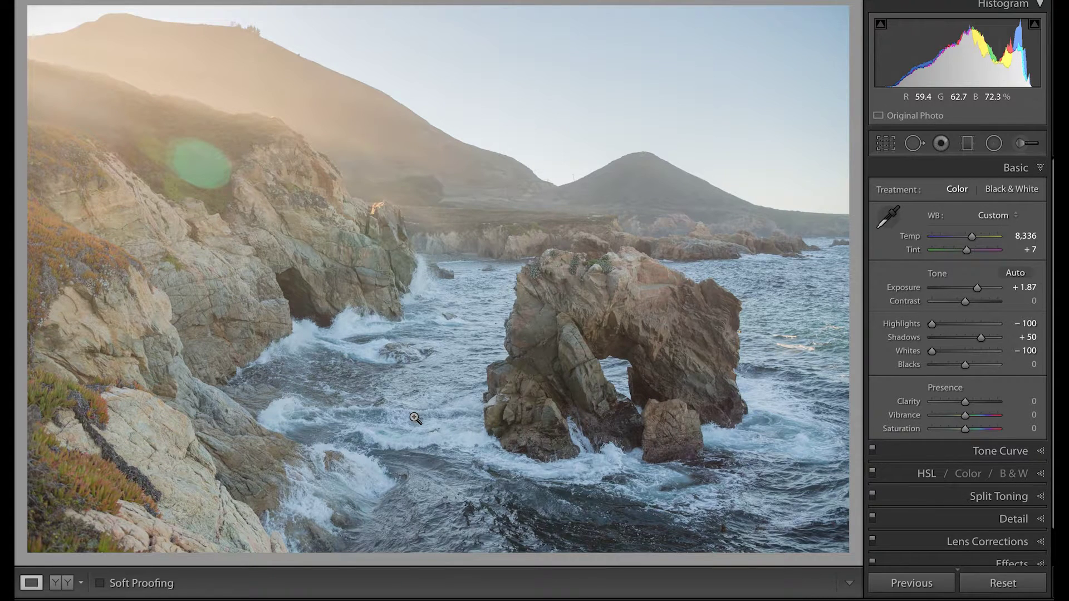
drag(965, 365, 989, 367)
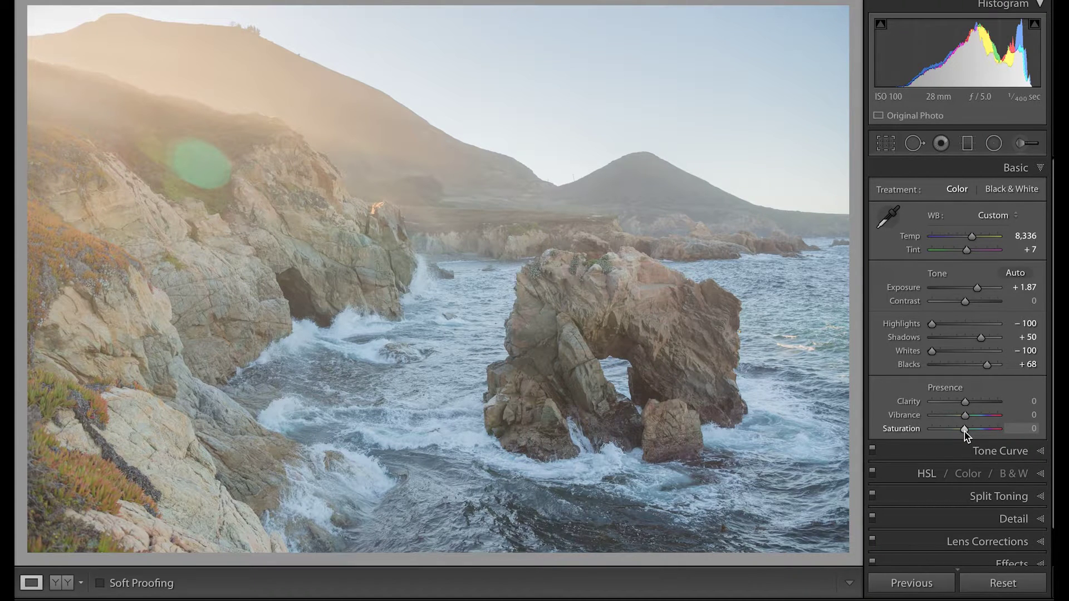
- Lower Saturation to -9 and raise Clarity to +53
drag(965, 430, 961, 430)
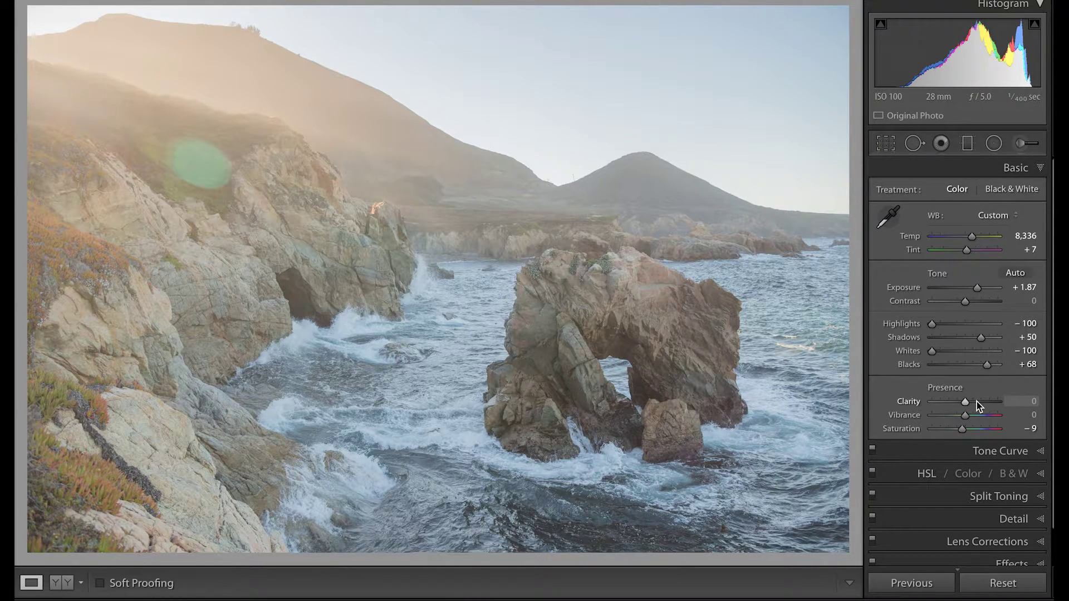
click(1033, 402)
text(50)
key(Return)
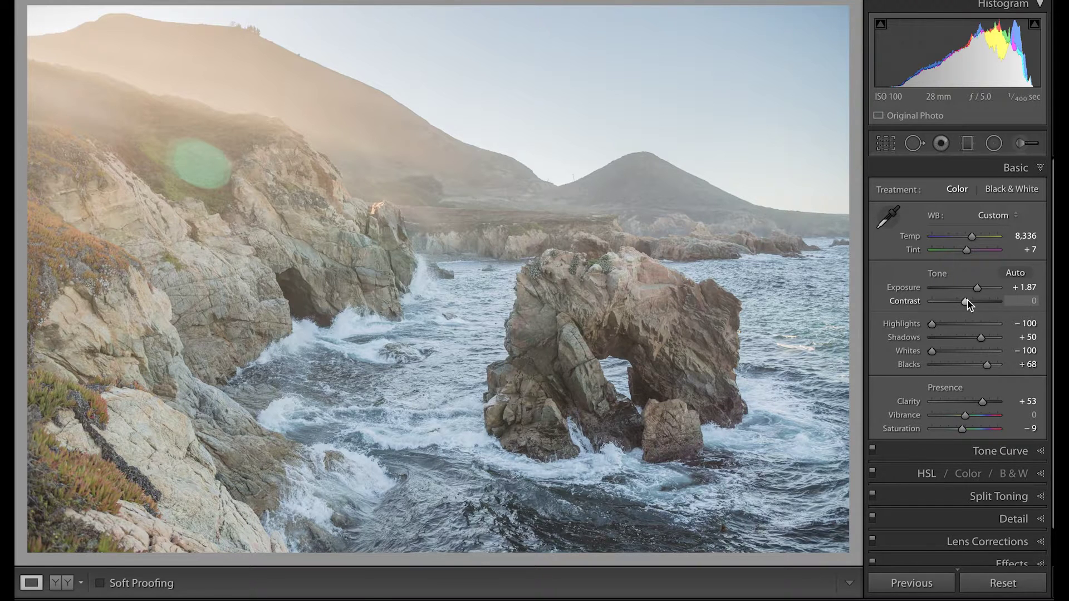
- Raise Contrast to +59, then collapse the Basic panel
drag(967, 301, 985, 301)
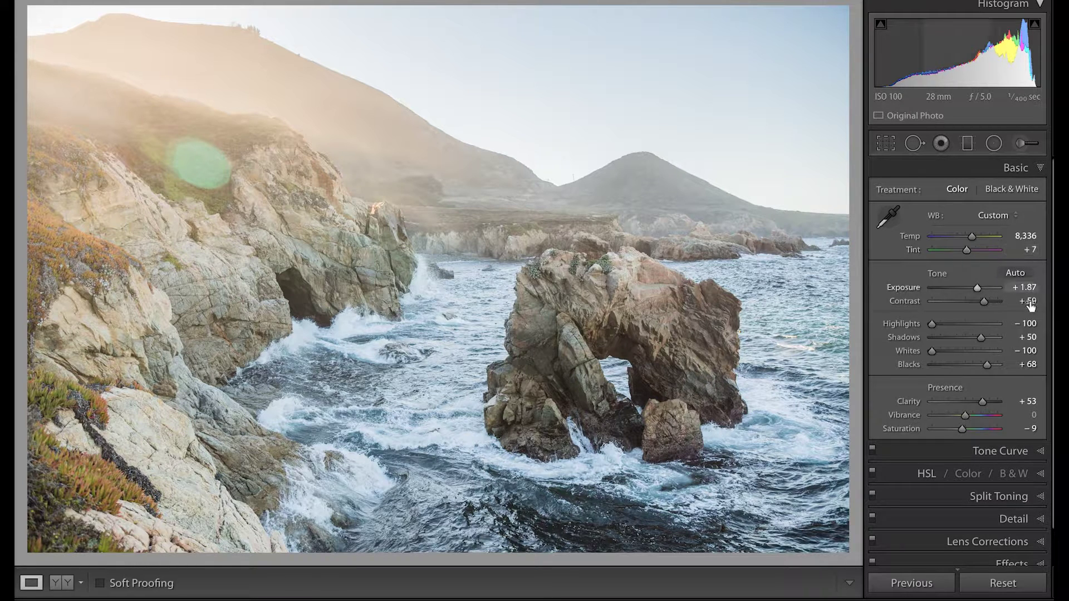
click(1038, 168)
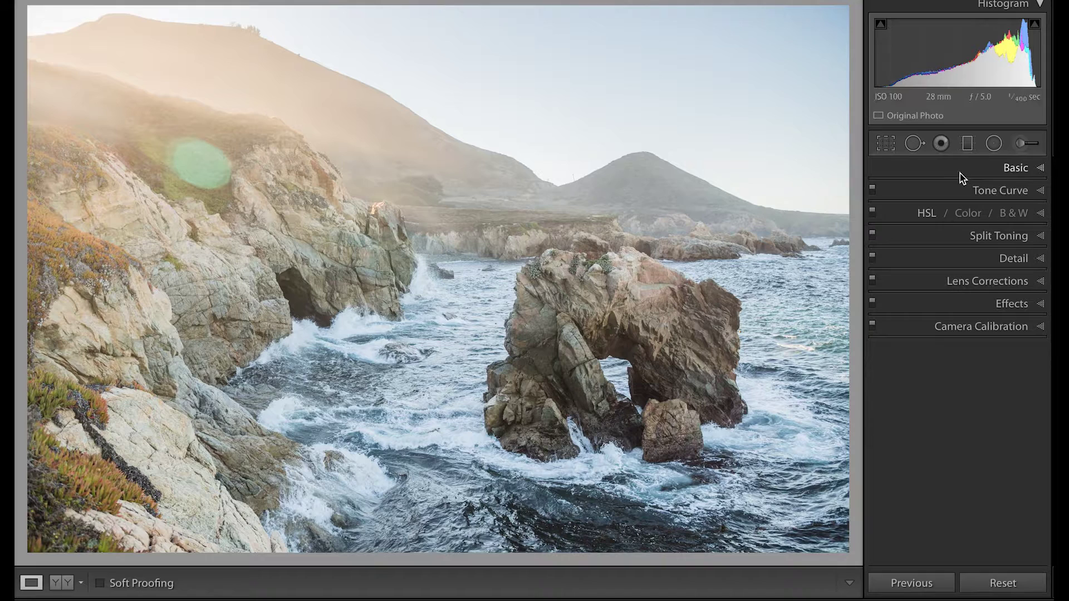
- Apply the Big Sur point curve preset in Tone Curve and zoom into the sea cave
click(974, 190)
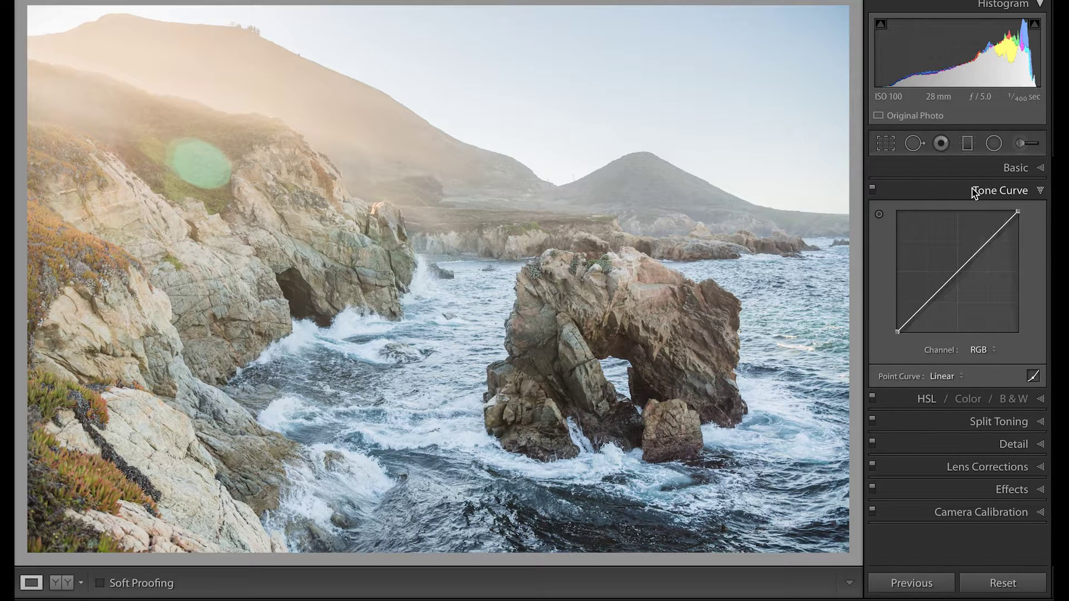
click(945, 378)
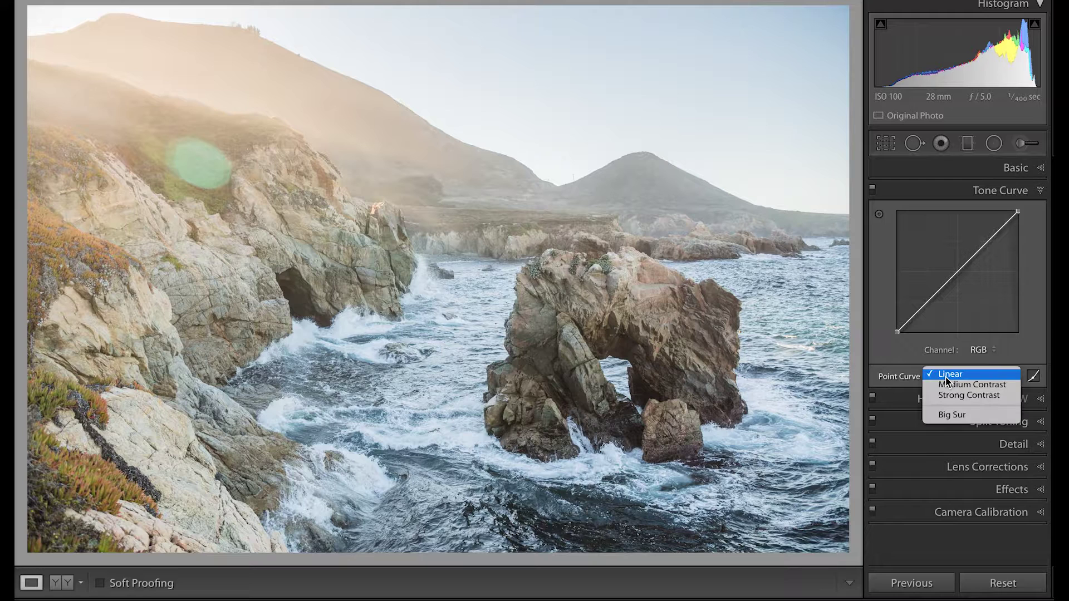
click(958, 420)
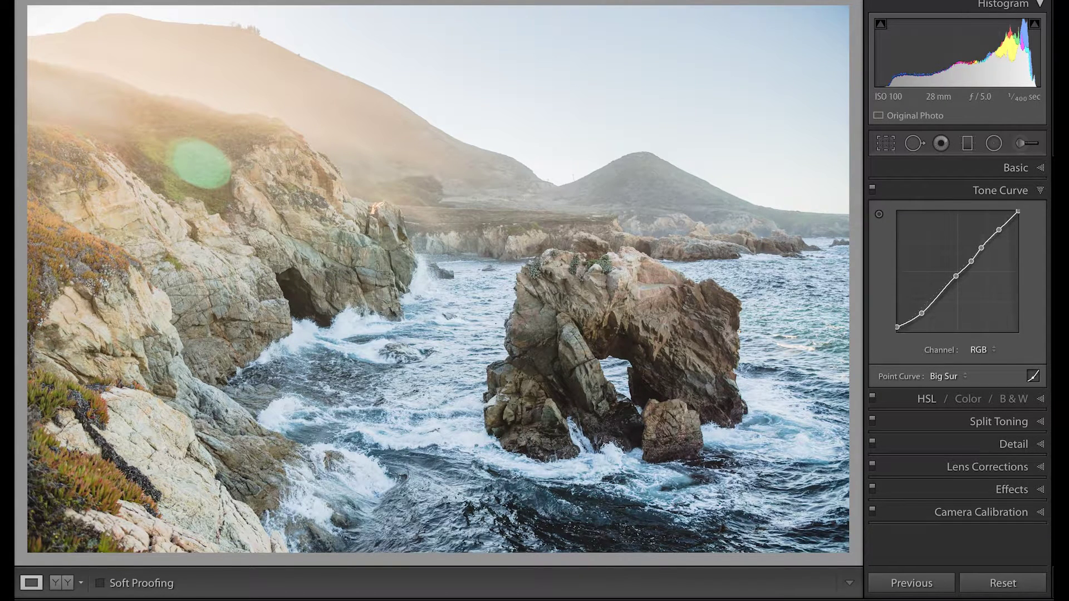
click(321, 310)
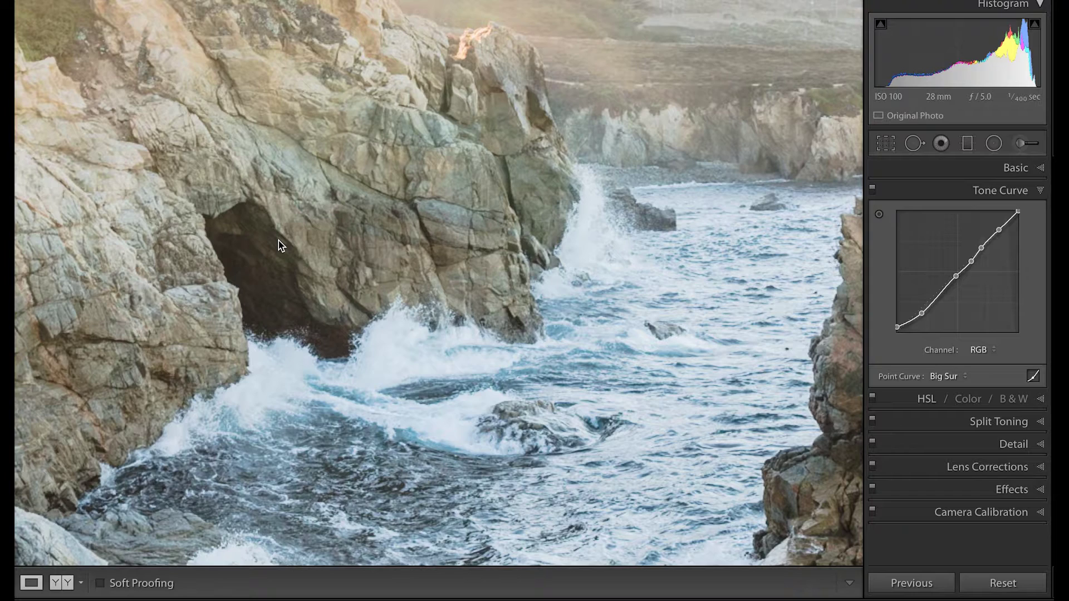
- Compare before and after with the tone curve toggled, then return to a single fitted view
key(y)
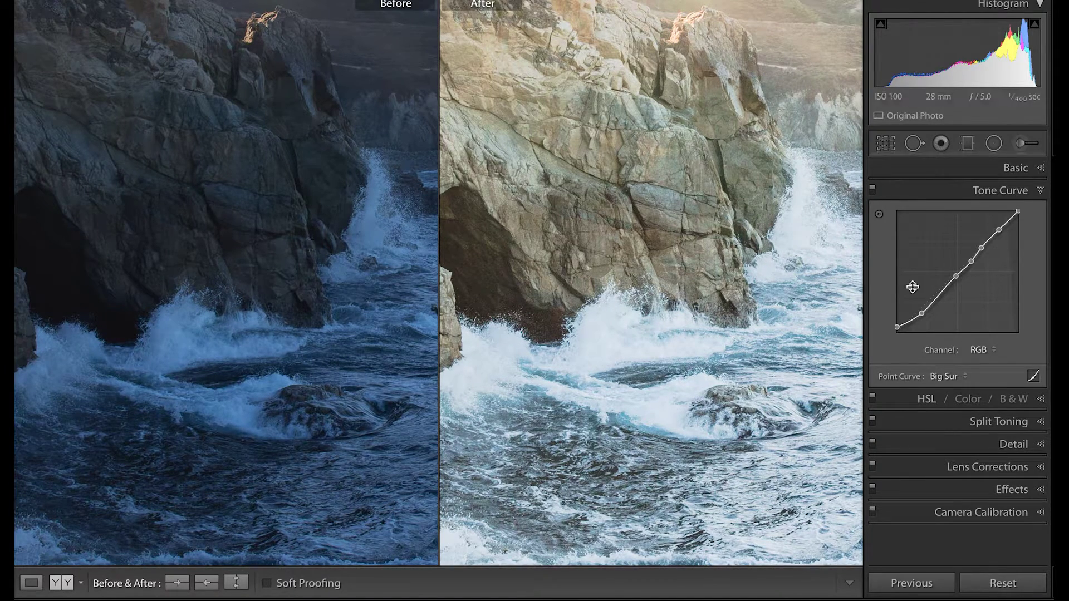
click(872, 188)
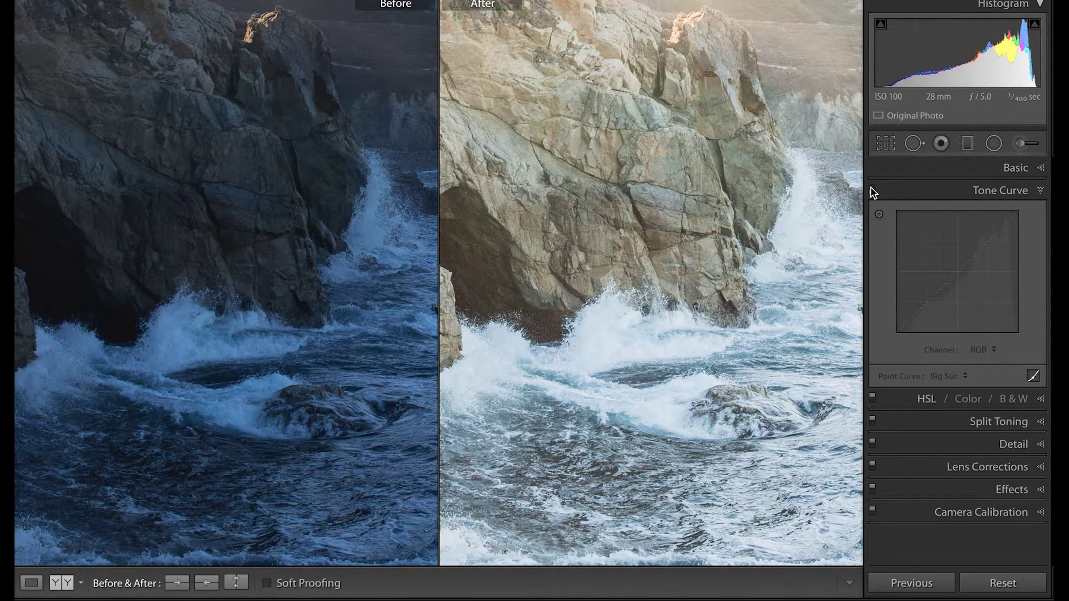
click(871, 188)
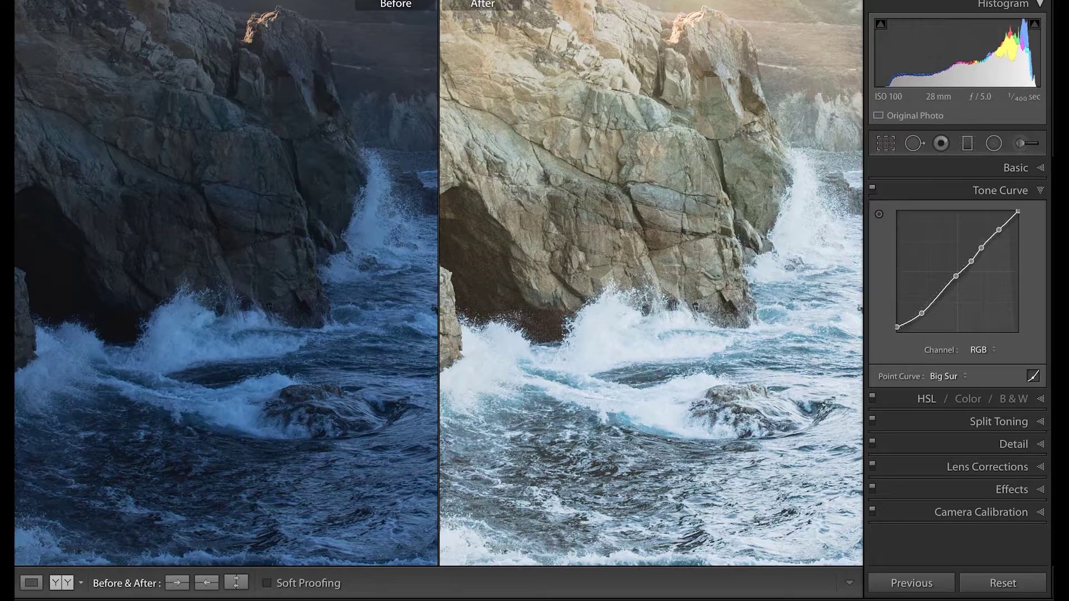
click(31, 583)
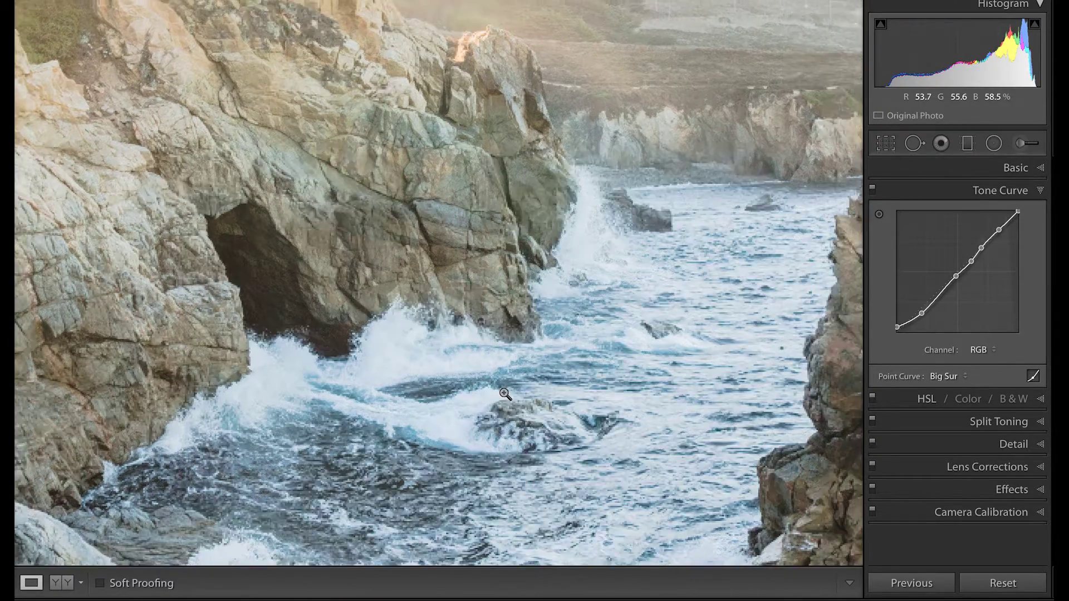
click(505, 429)
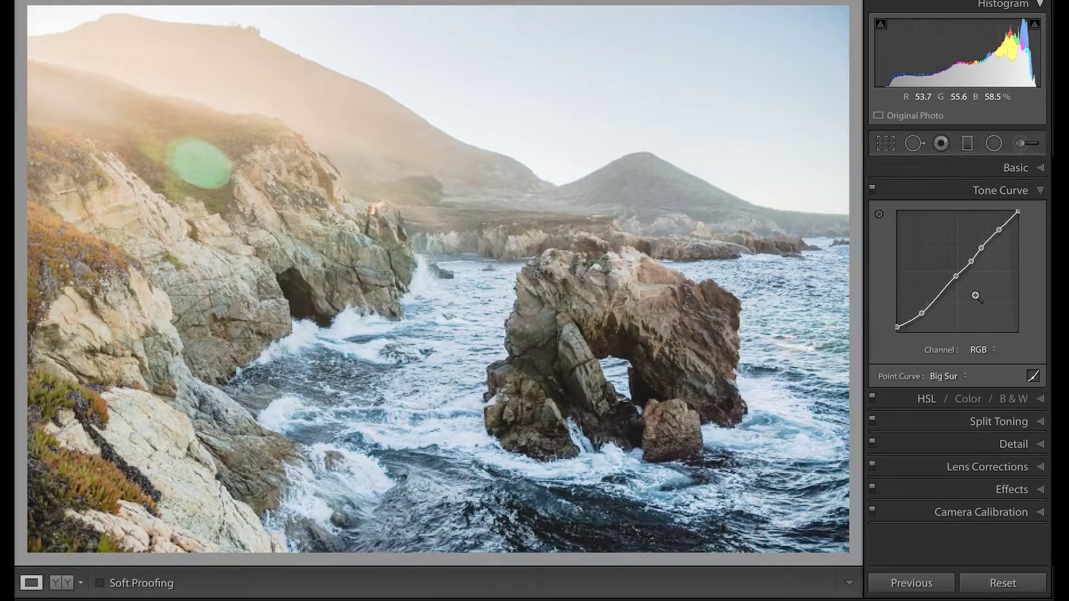
click(1040, 190)
click(1040, 190)
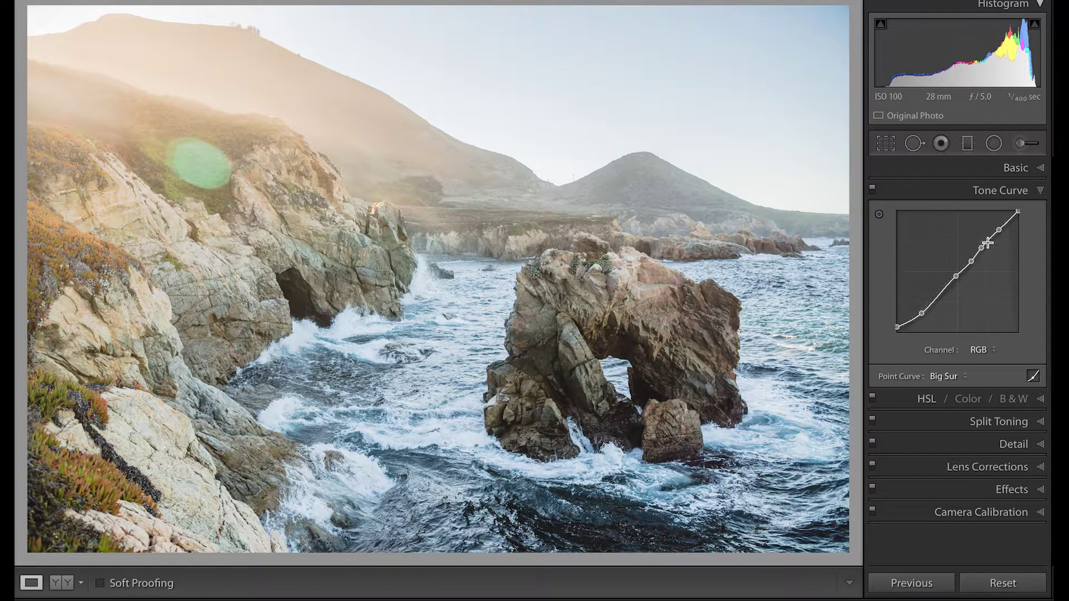
click(965, 375)
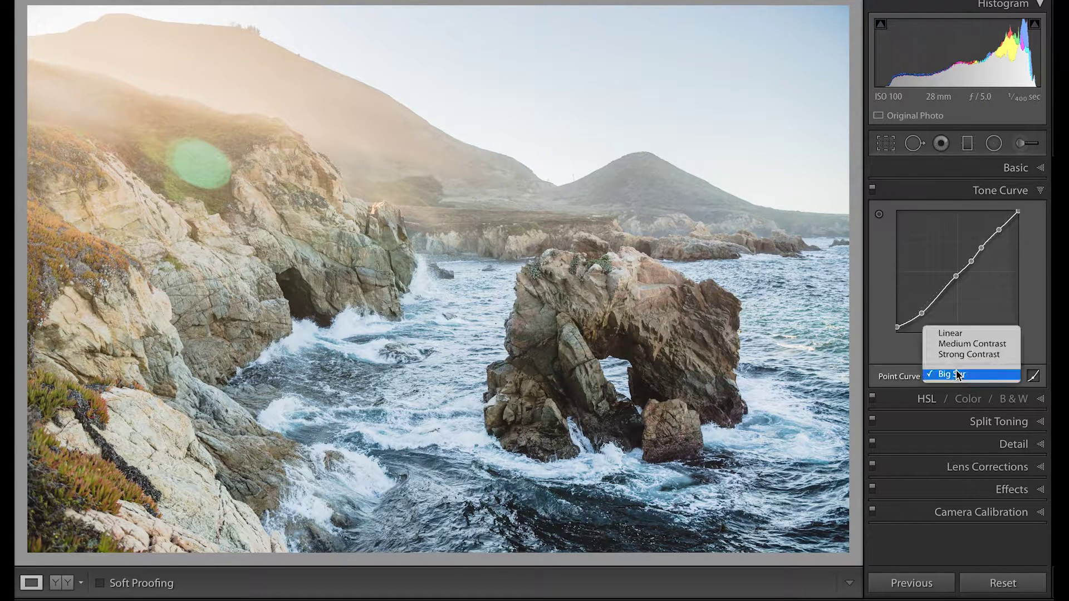
click(960, 332)
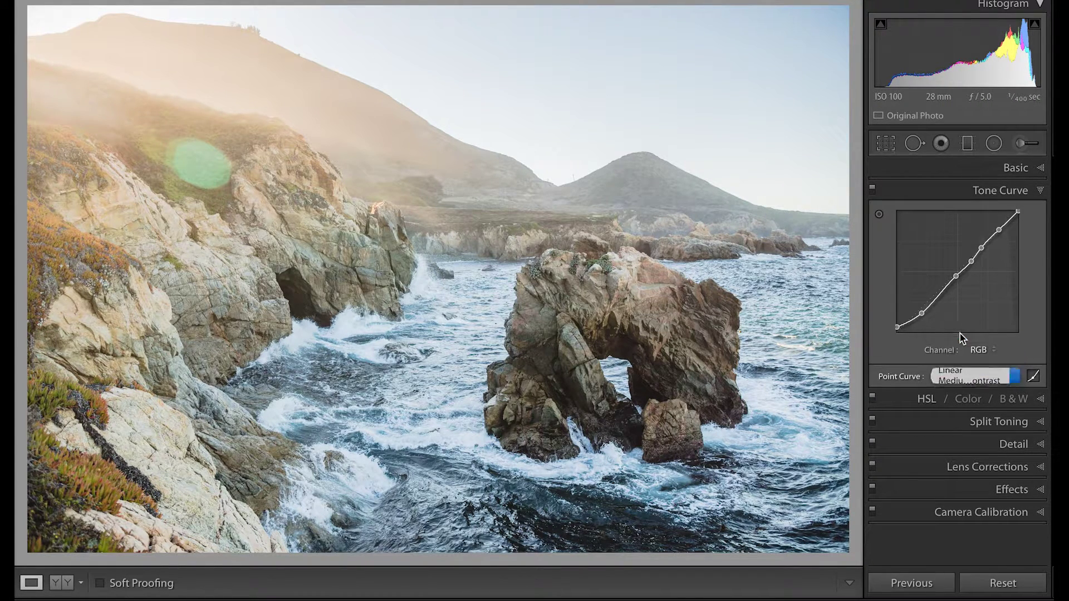
click(929, 301)
click(957, 273)
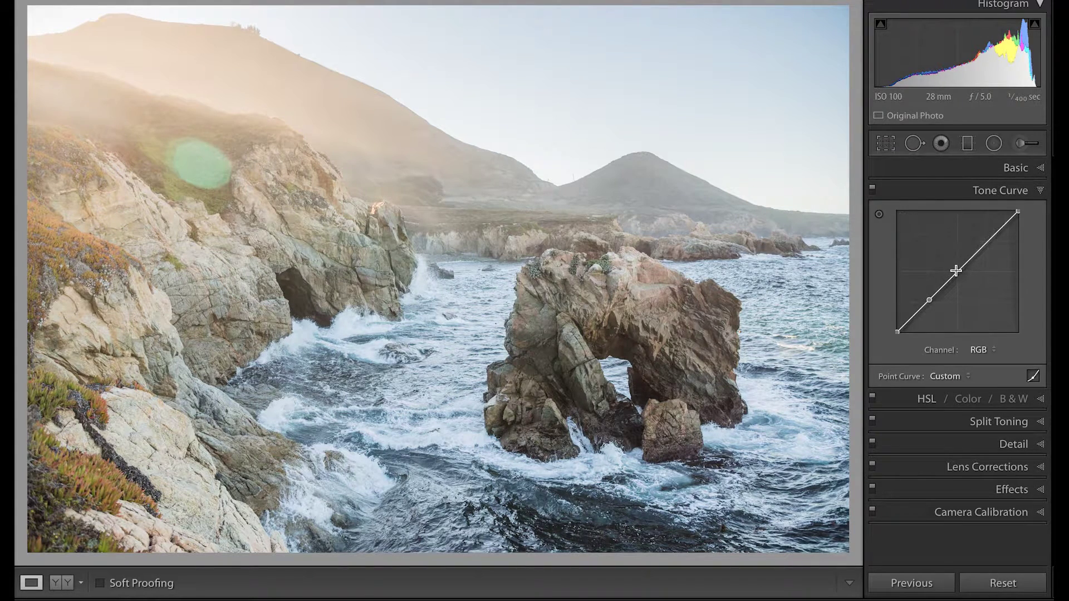
click(987, 243)
click(937, 376)
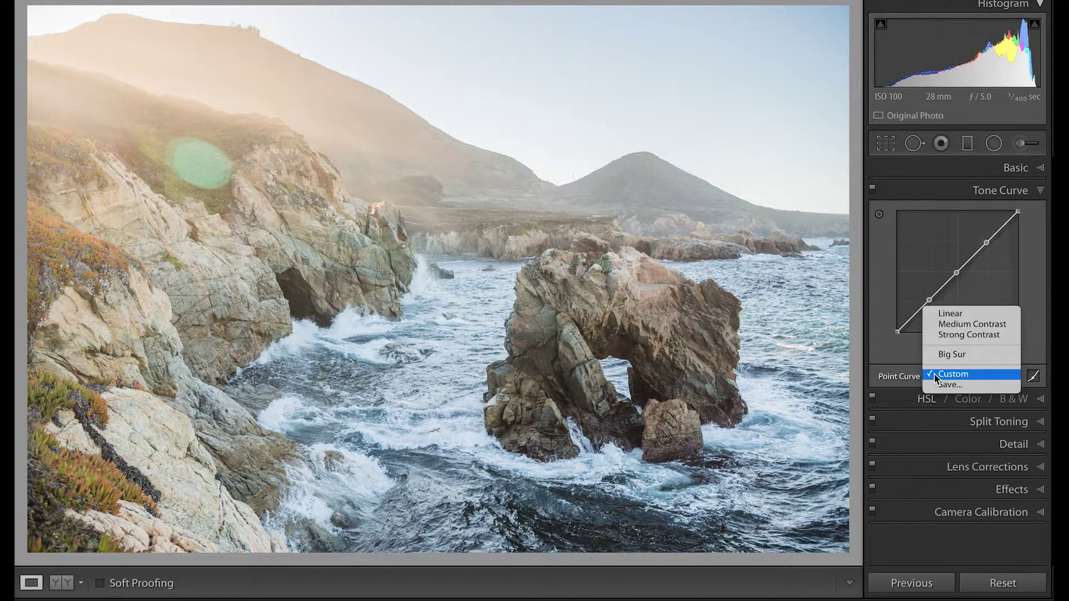
click(976, 353)
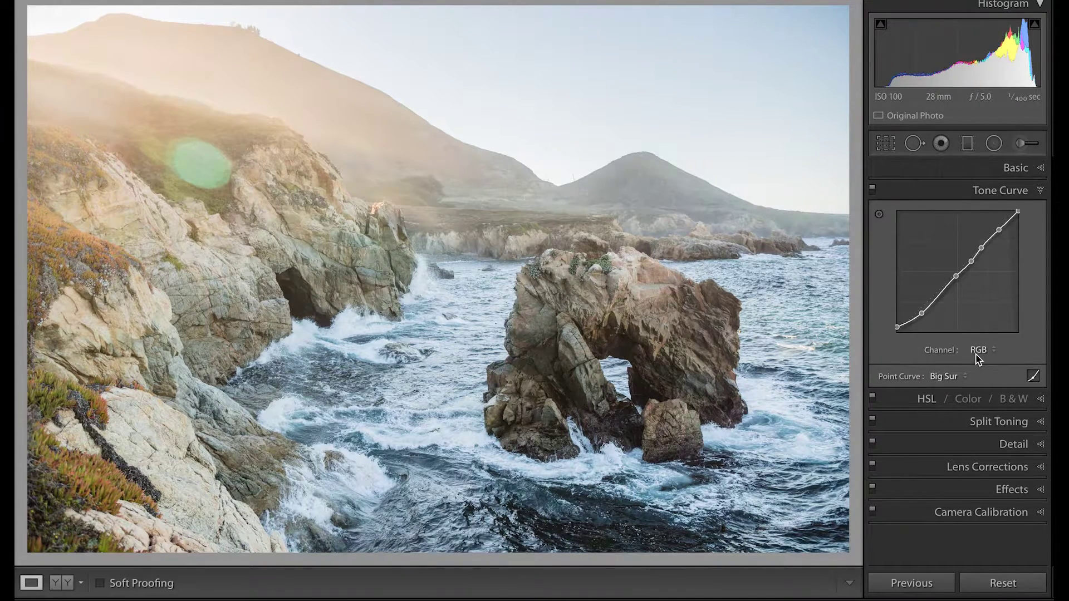
click(1040, 191)
- In HSL, turn on the targeted Hue tool and set Yellow hue -81, Green hue -49
click(938, 213)
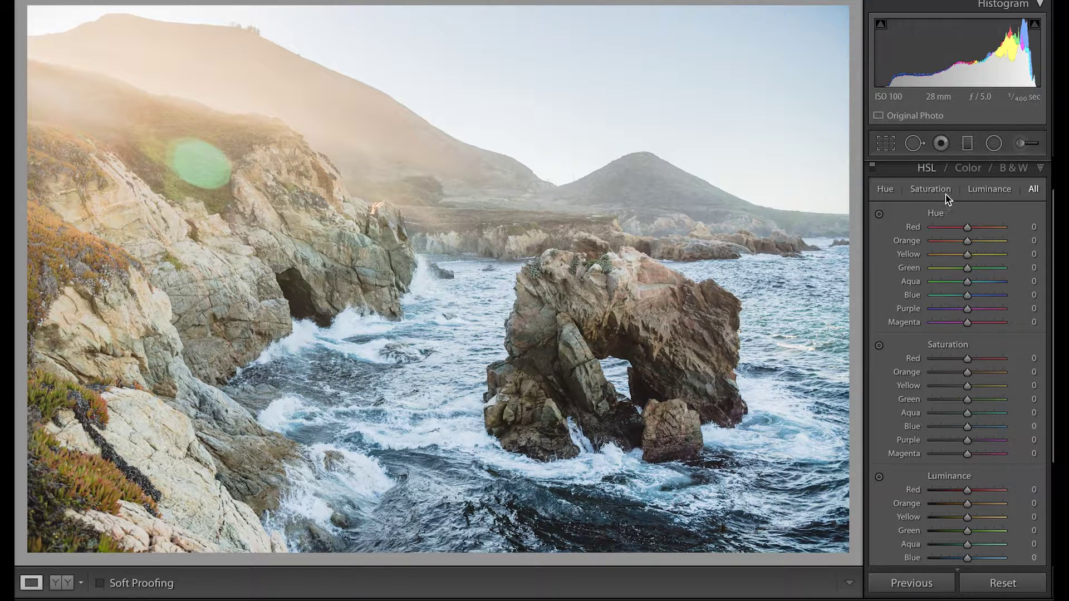
scroll(945, 195, down, 1)
click(878, 193)
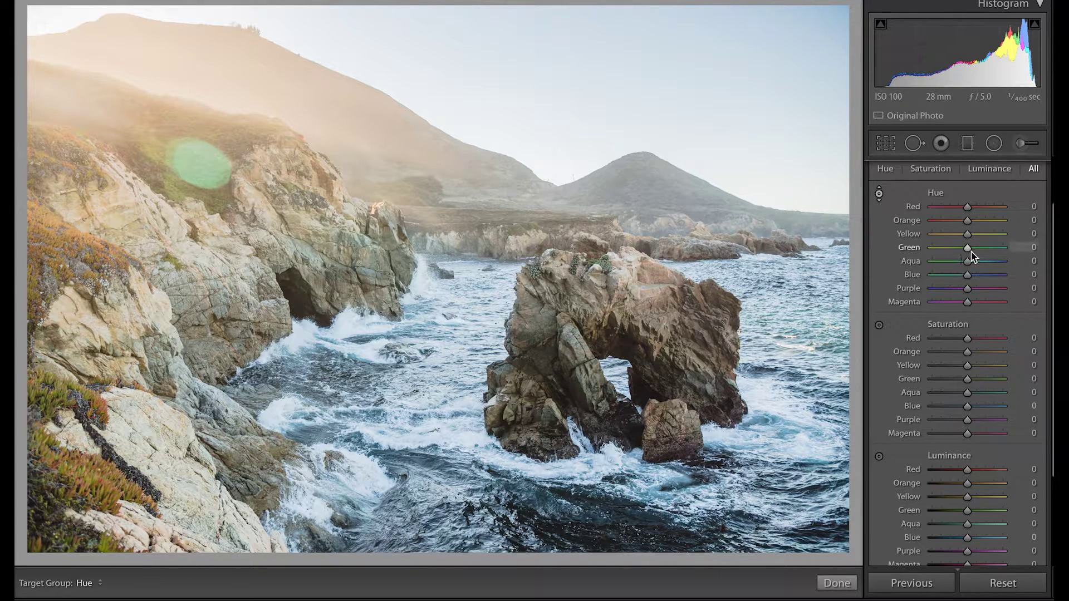
click(1031, 233)
text(-81)
key(Return)
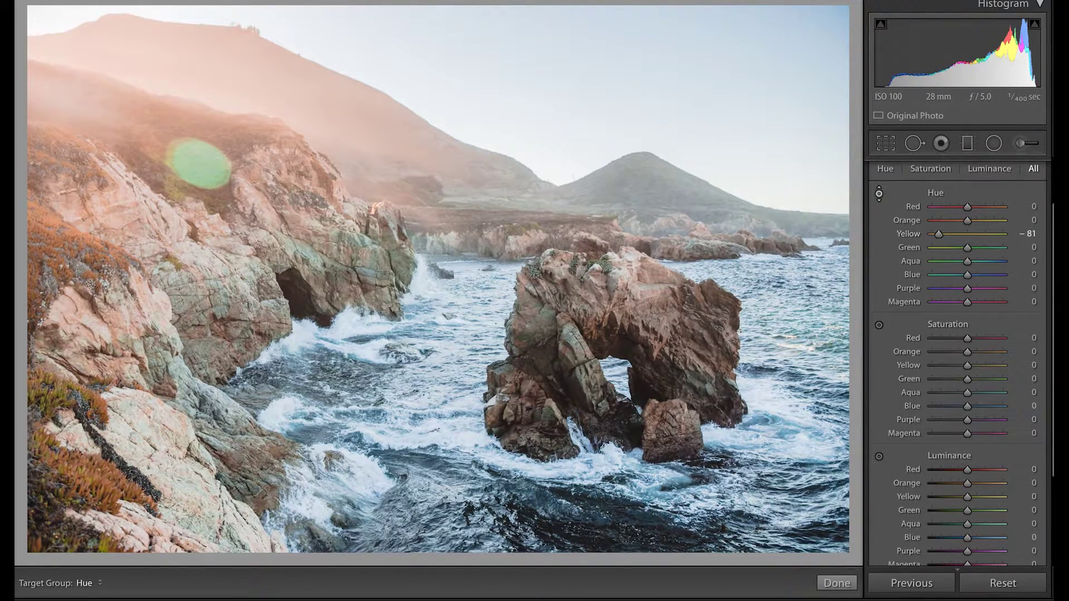
click(1033, 248)
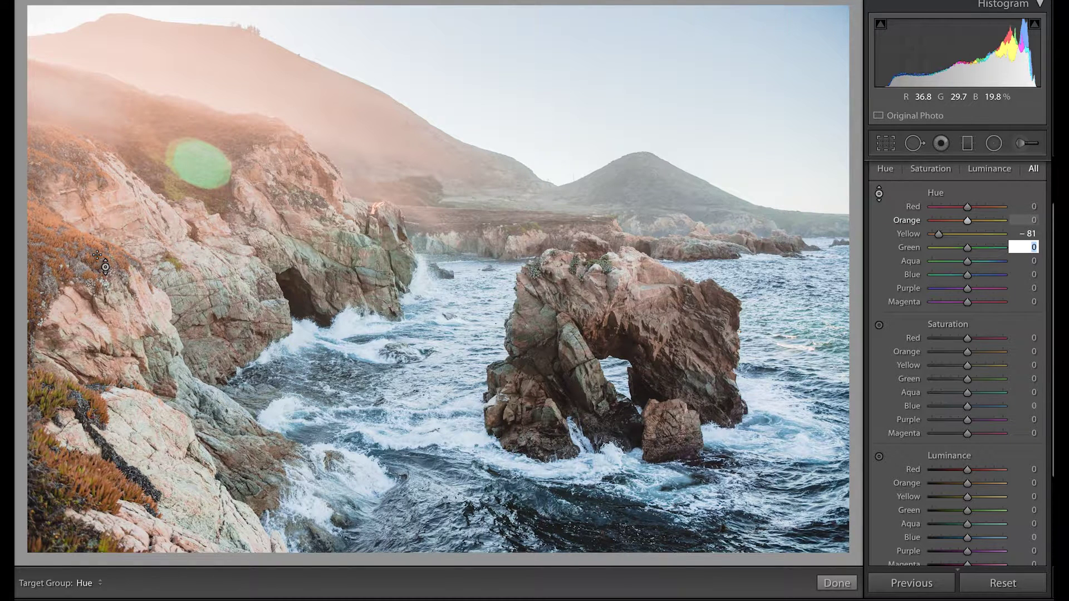
text(-49)
key(Return)
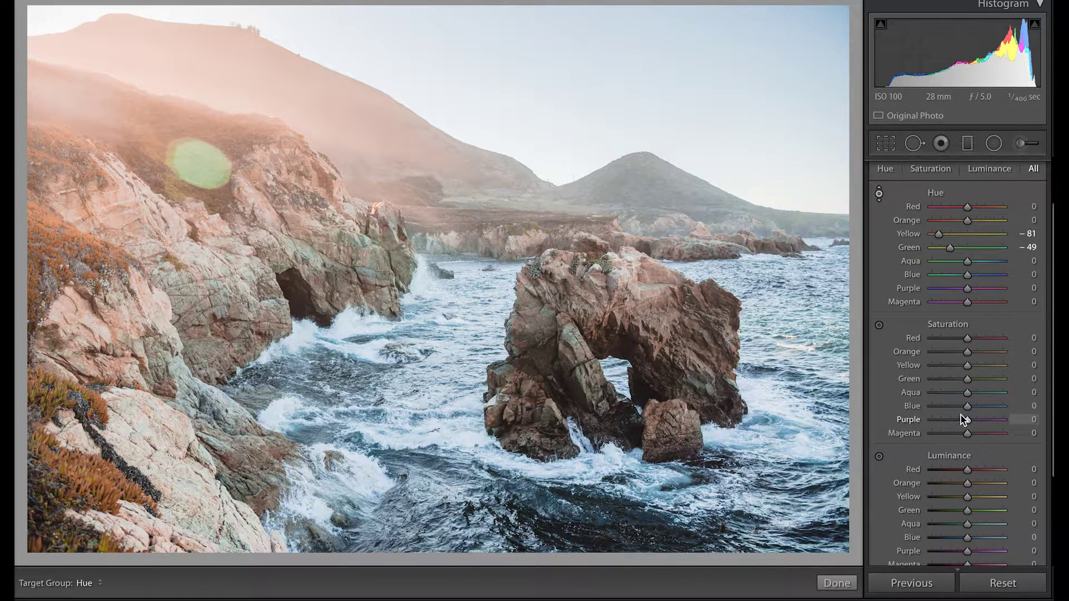
- Set HSL saturation to Orange +43, Yellow +42, Green -49 and Blue +6
click(982, 352)
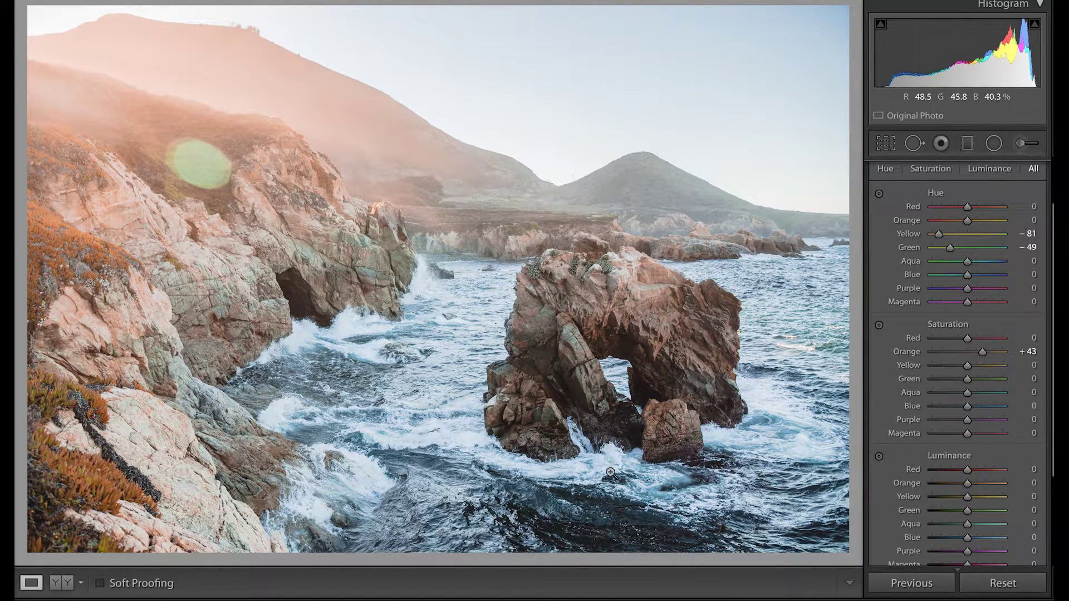
drag(973, 367, 983, 362)
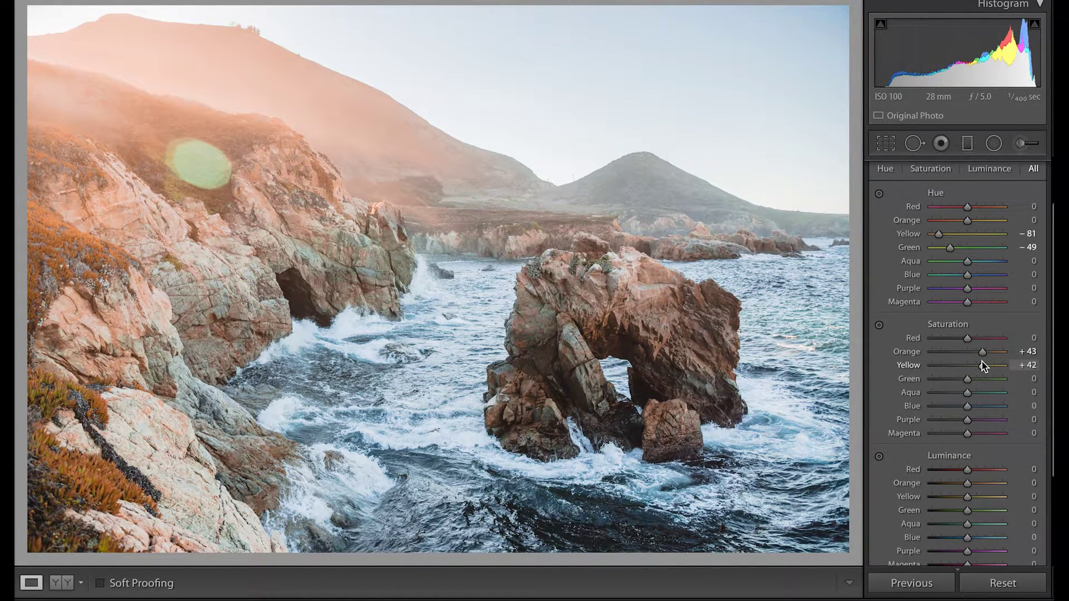
drag(967, 379, 941, 373)
click(1029, 378)
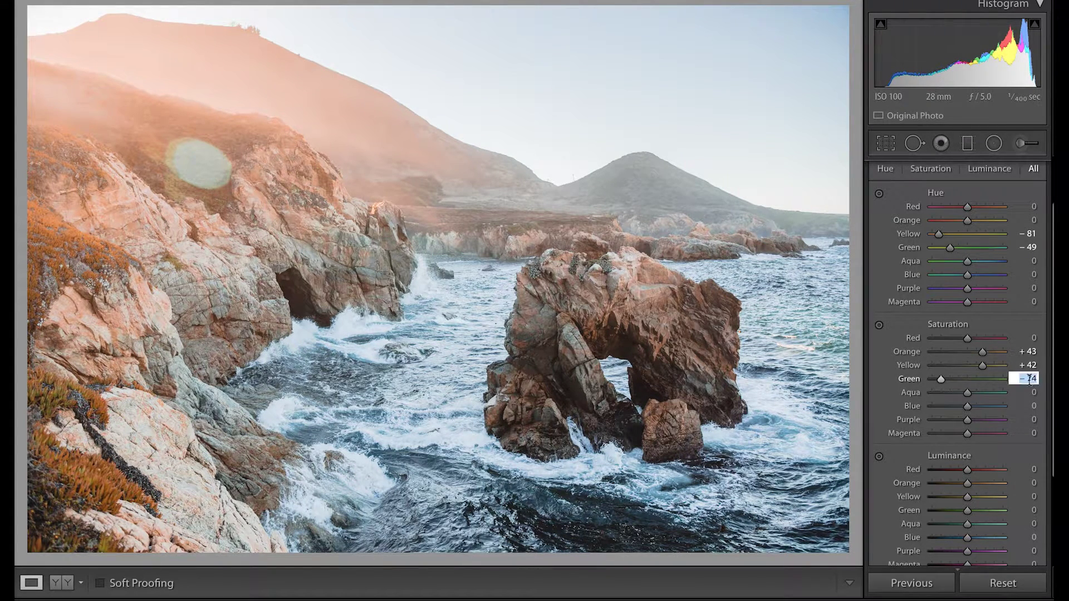
key(BackSpace)
text(49)
key(Return)
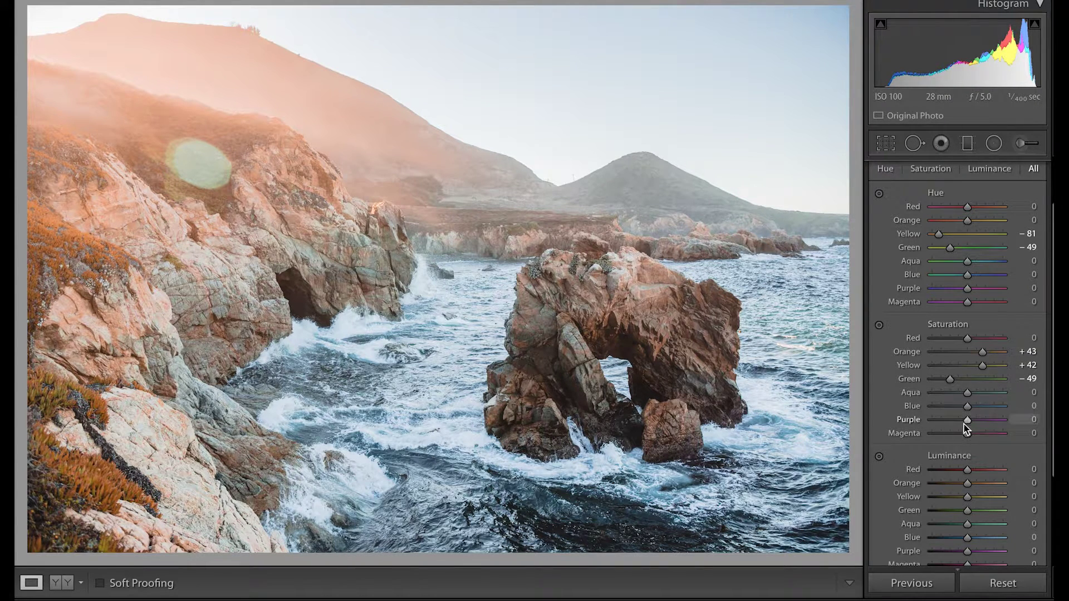
click(973, 406)
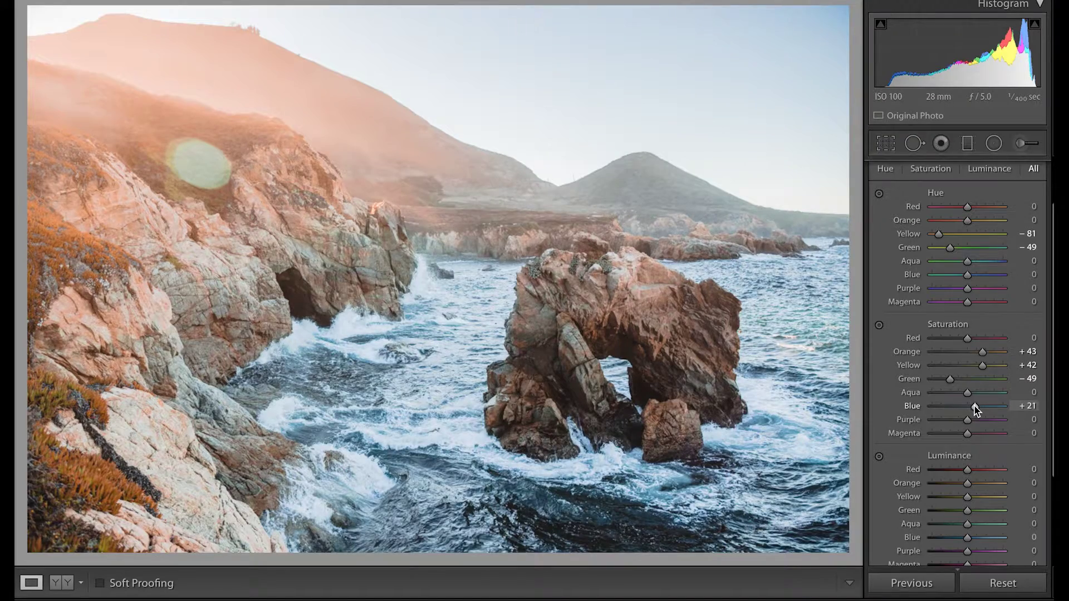
drag(974, 405, 969, 406)
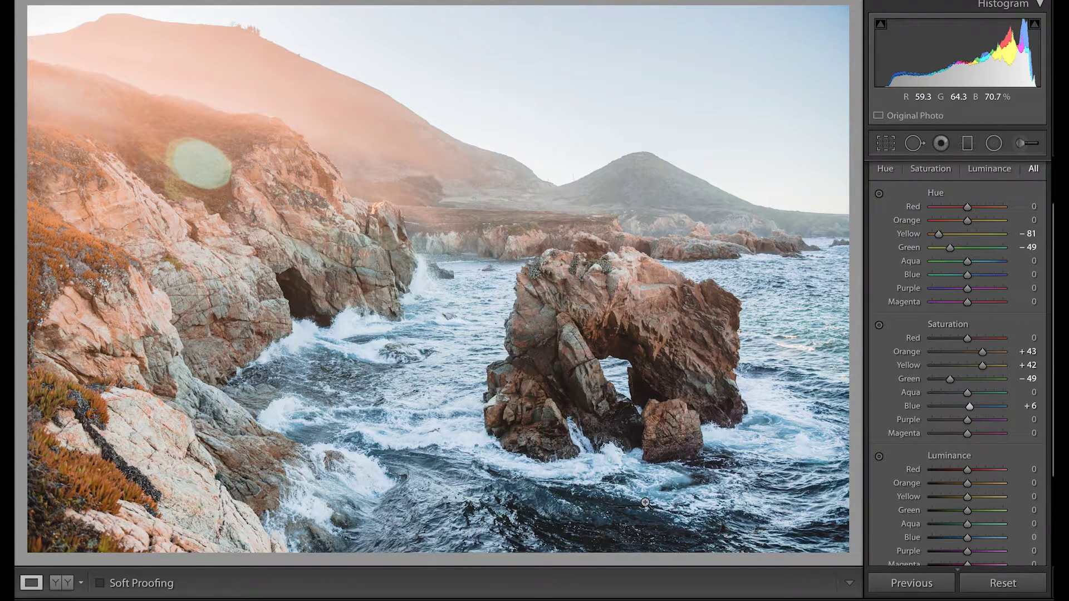
scroll(1021, 264, down, 3)
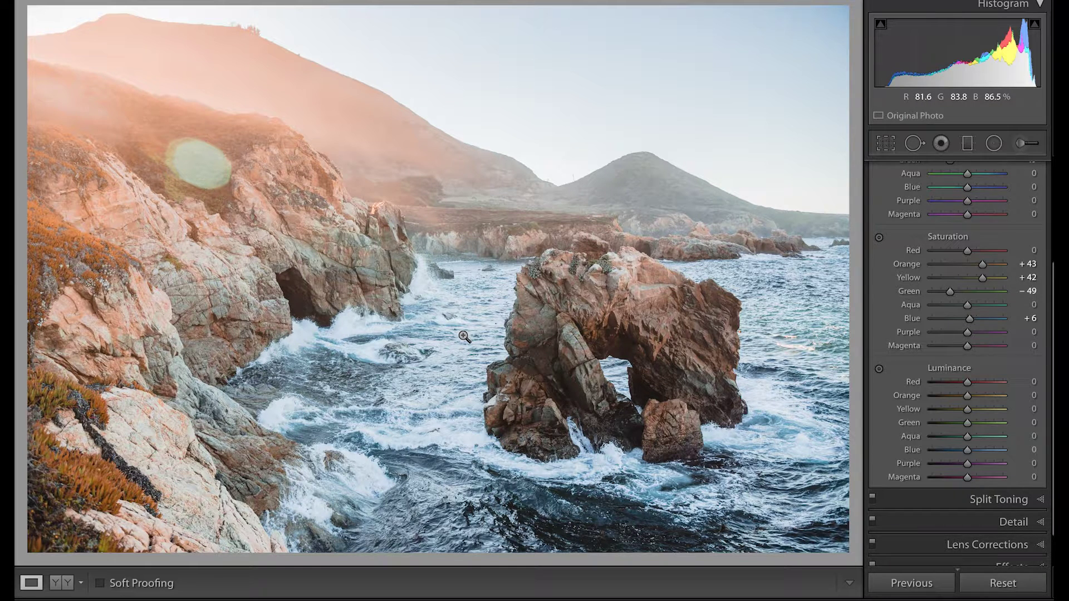
- Collapse the HSL panel and briefly open, then close, Split Toning
scroll(981, 352, up, 5)
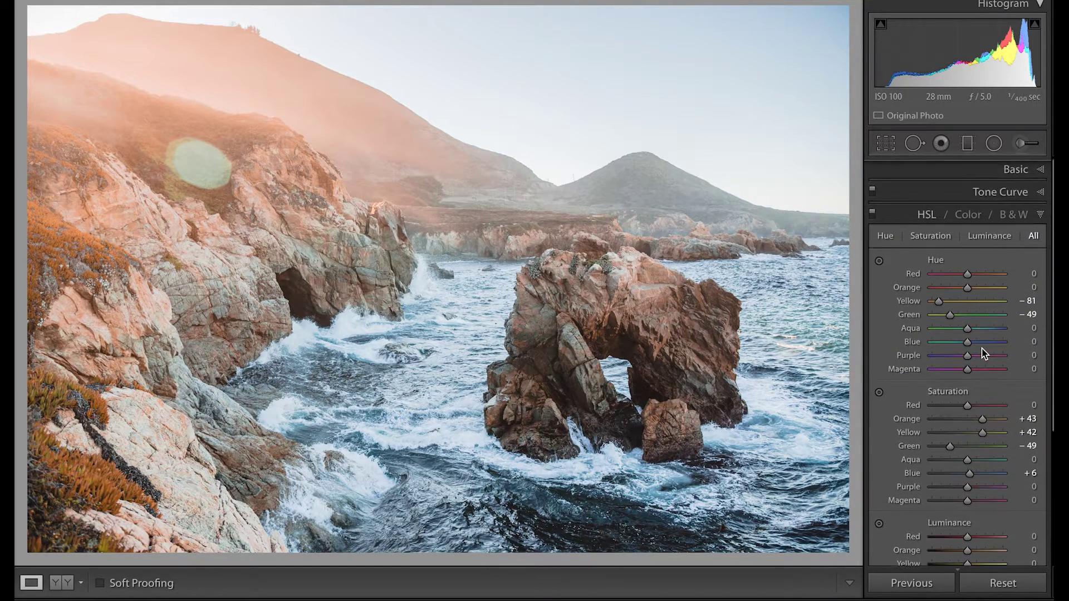
click(1041, 217)
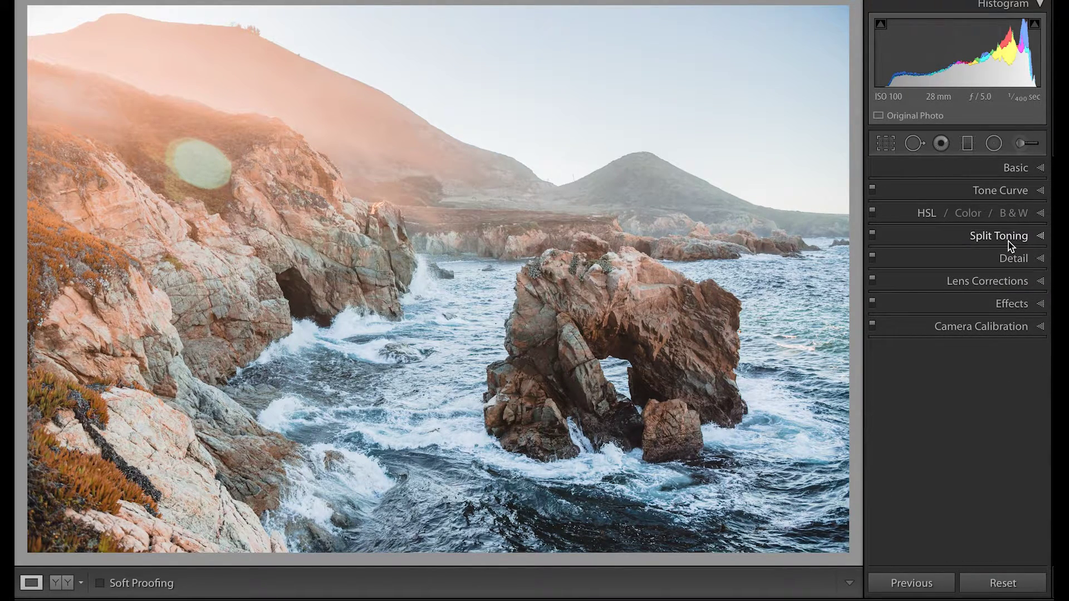
click(1009, 245)
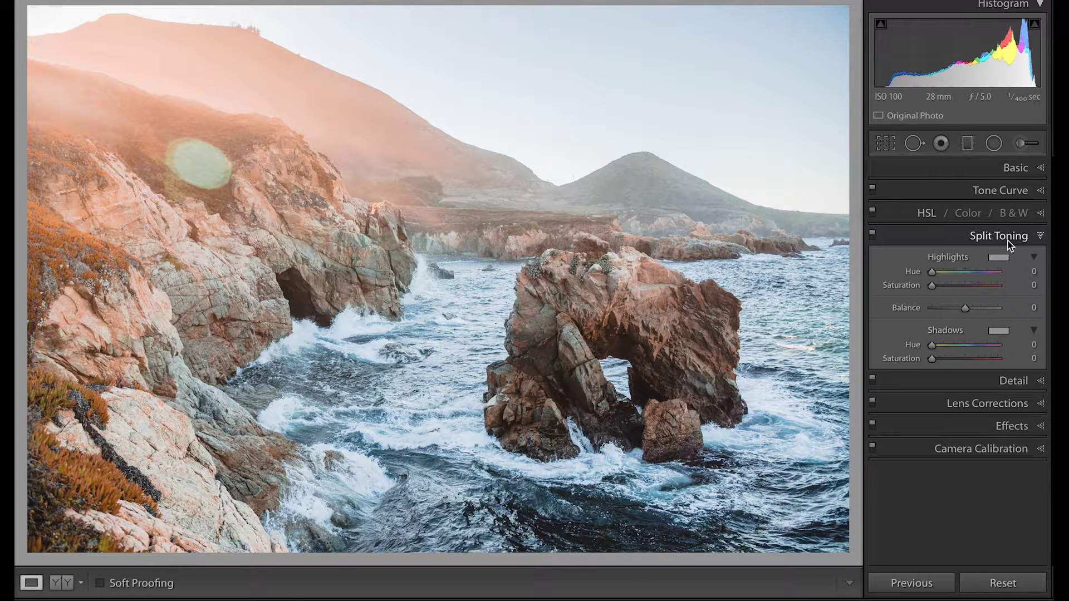
click(1009, 245)
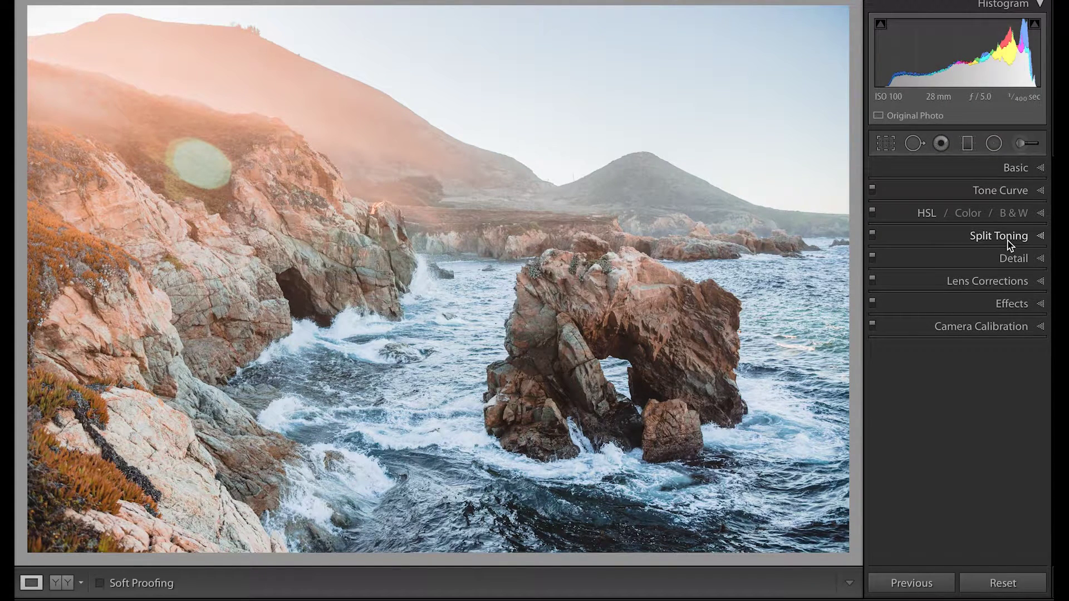
- Inspect the sea arch at 1:1 from the Detail panel, then move on to Lens Corrections
click(1007, 259)
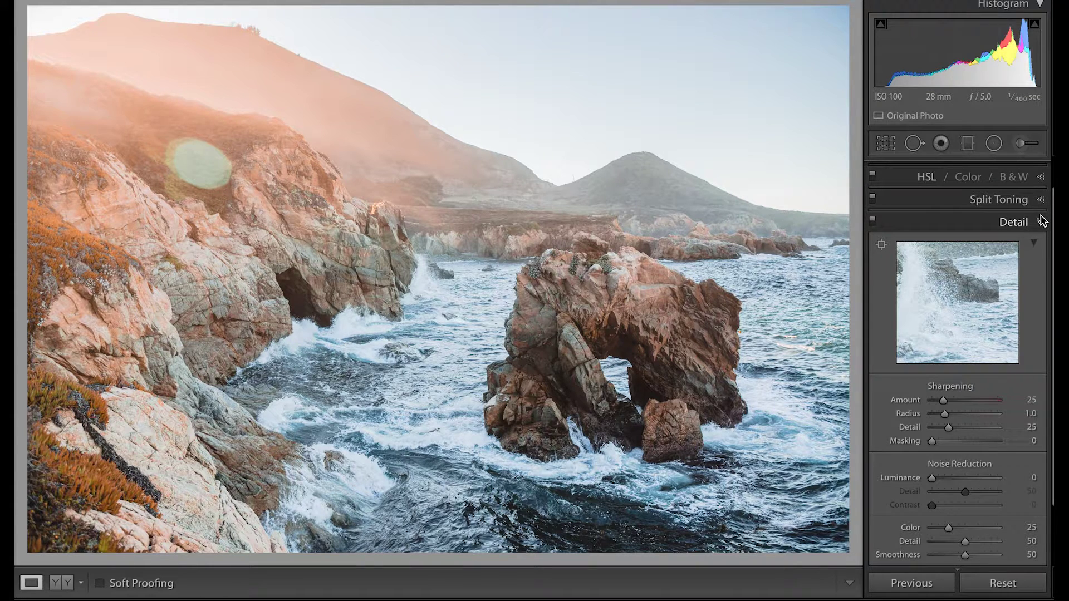
click(963, 340)
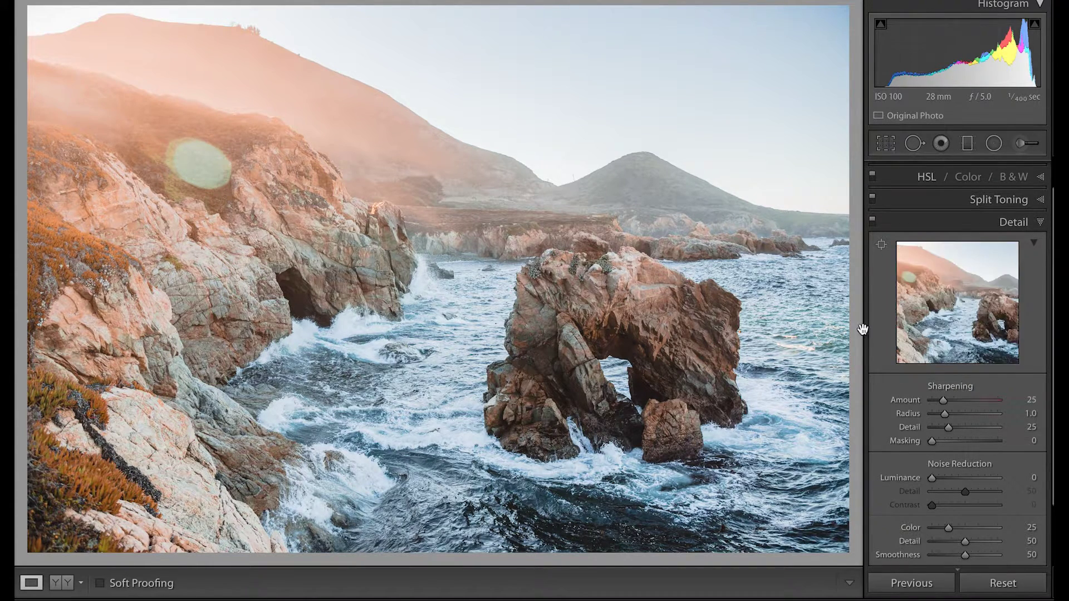
click(599, 300)
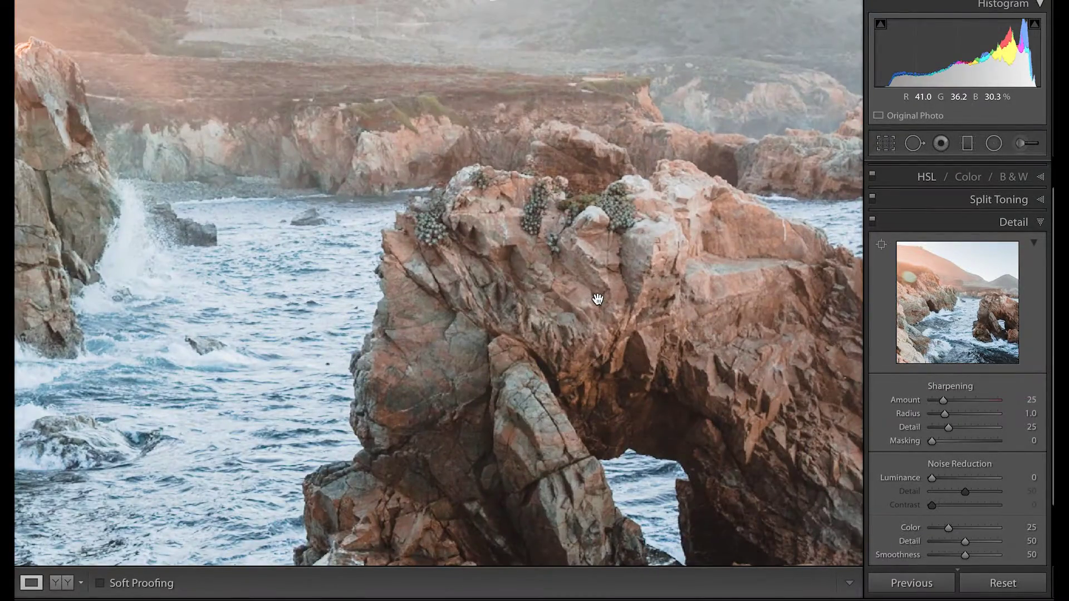
drag(598, 299, 448, 278)
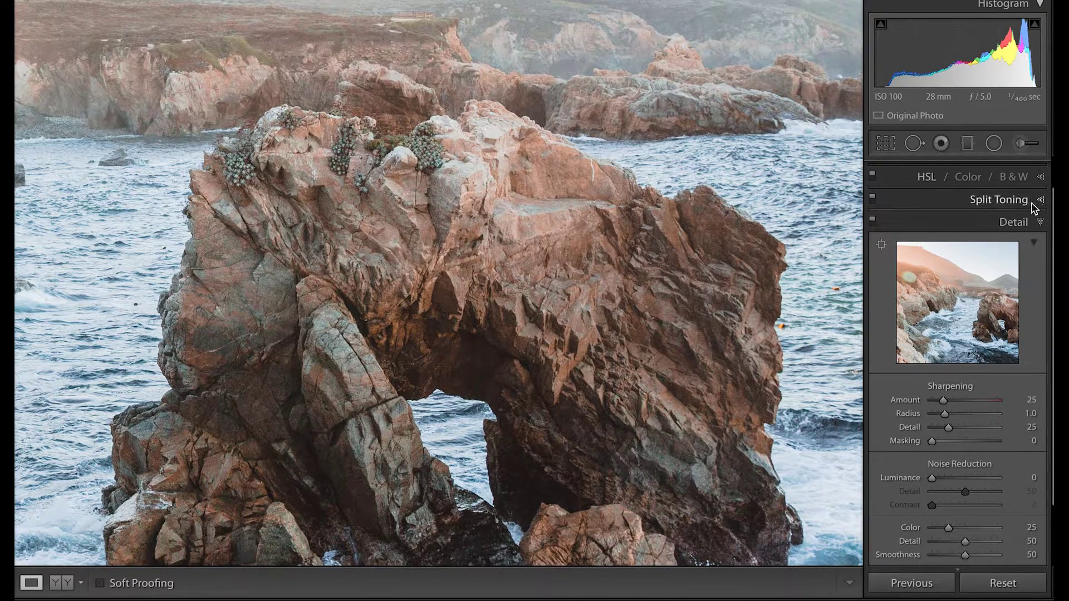
click(1031, 221)
click(1012, 280)
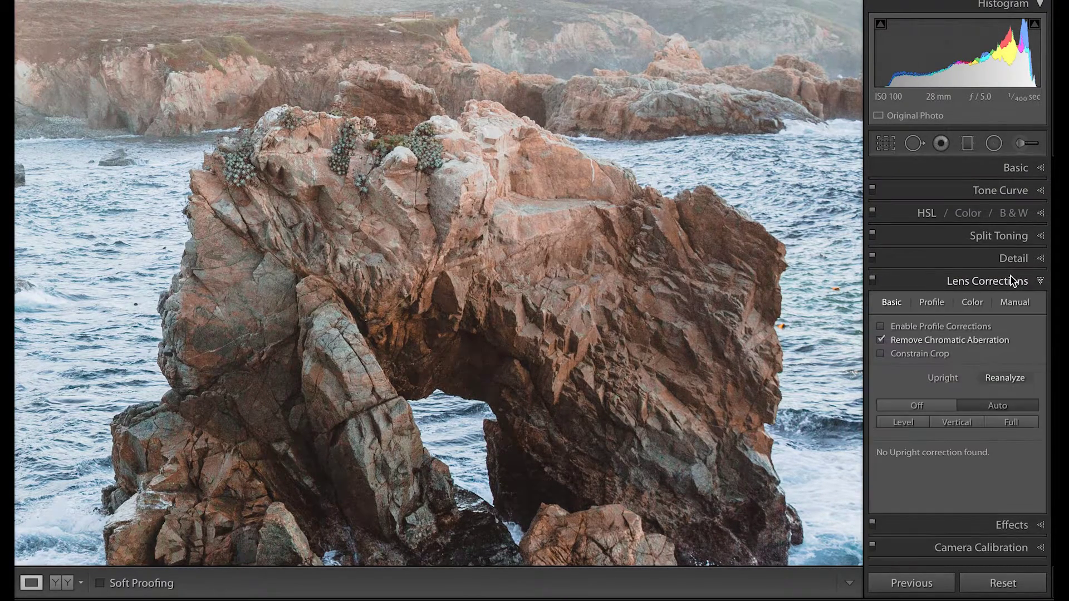
- Add a -30 post-crop vignette in Effects, then switch Effects off to compare
click(1010, 280)
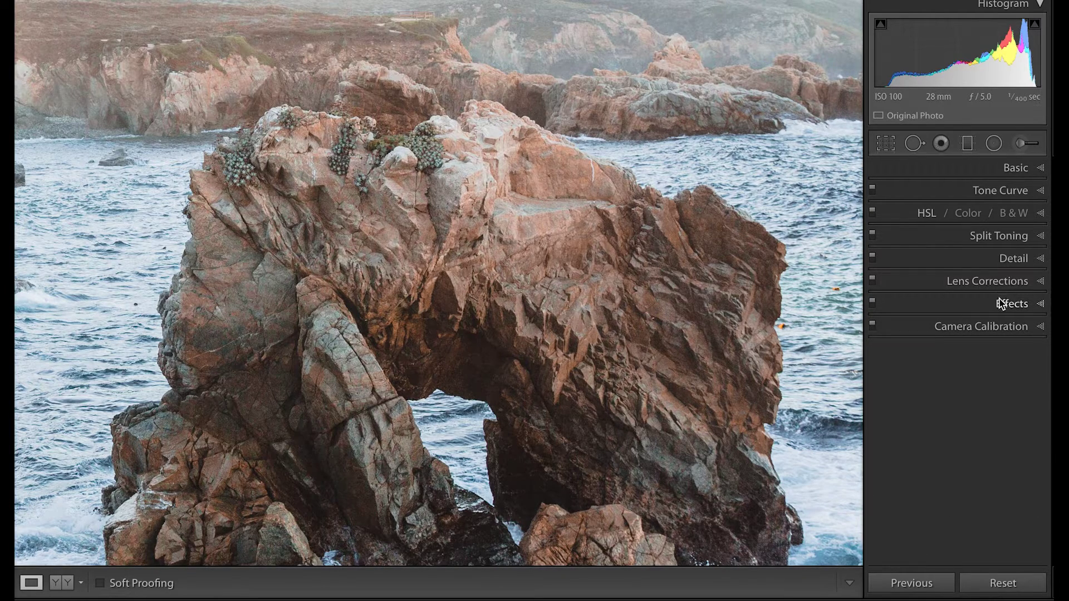
click(1002, 304)
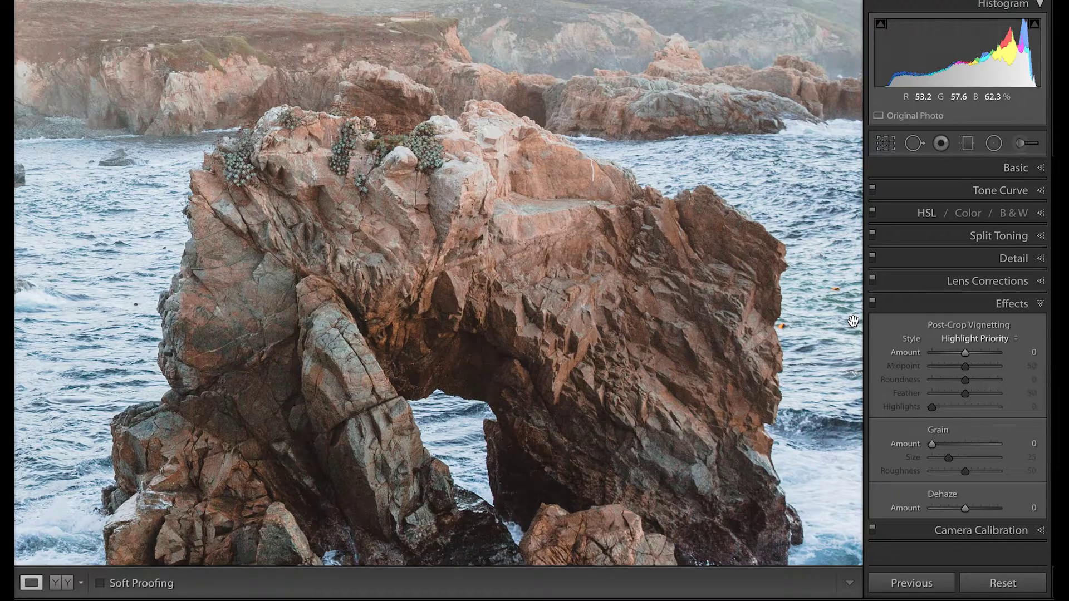
click(610, 298)
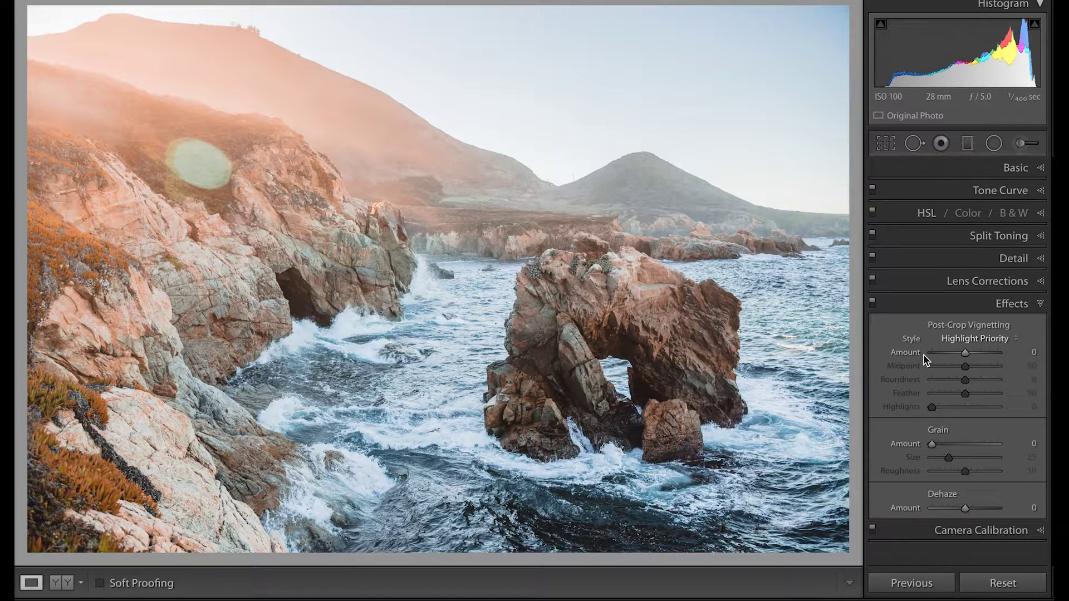
drag(964, 352, 954, 356)
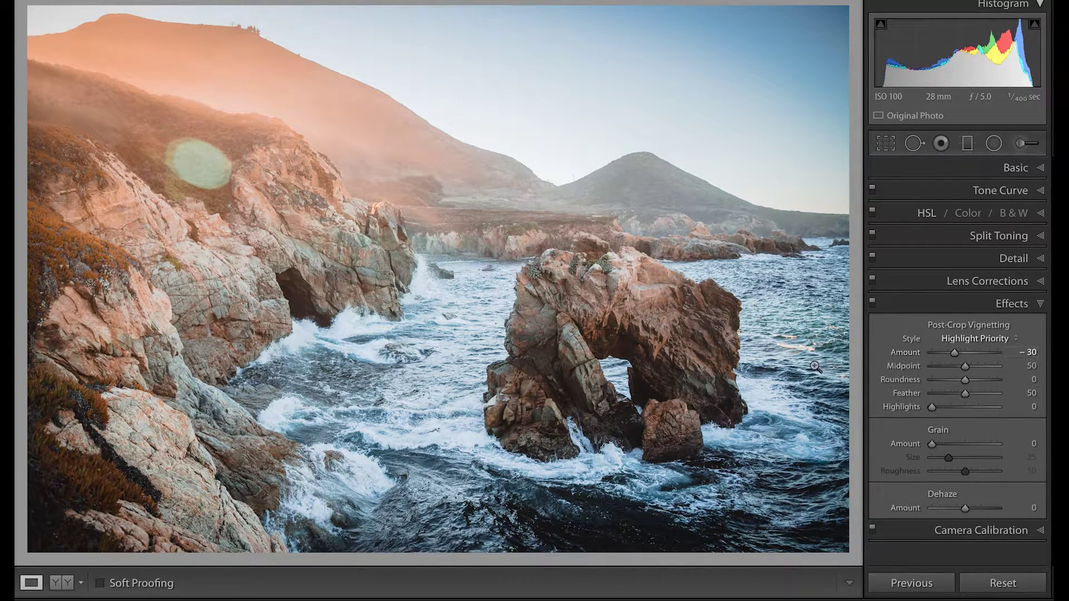
click(872, 304)
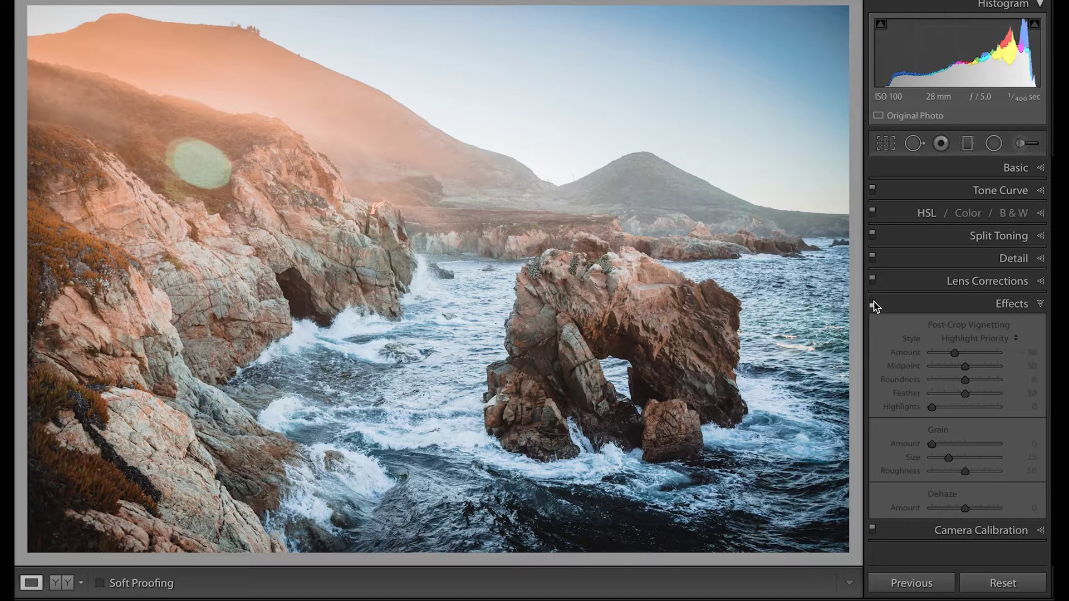
- Switch the Effects panel back on and enter a Dehaze amount of 17
click(873, 304)
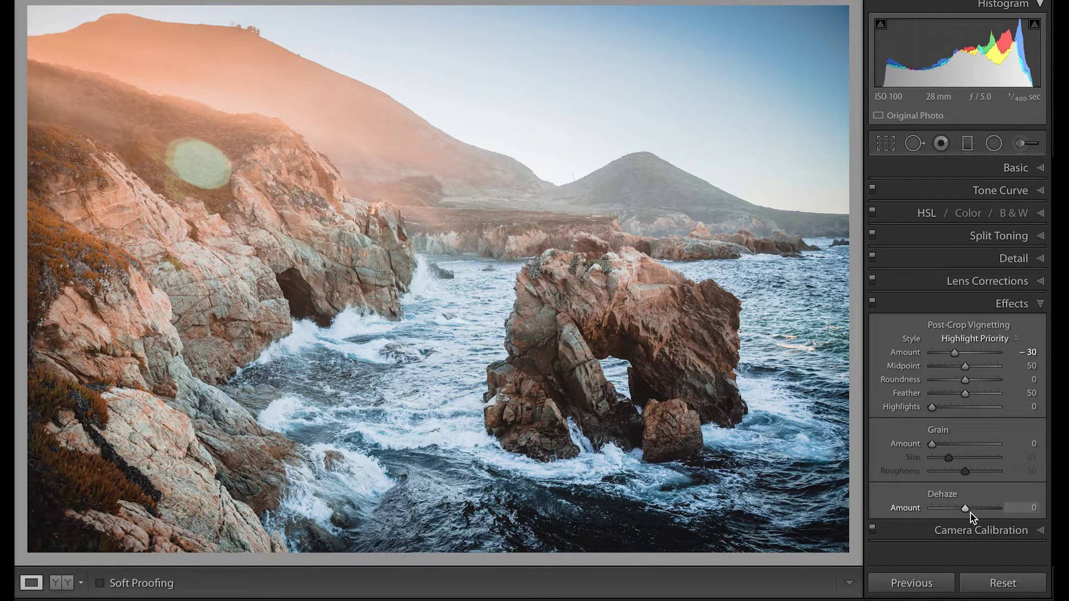
click(1023, 509)
text(17)
key(Return)
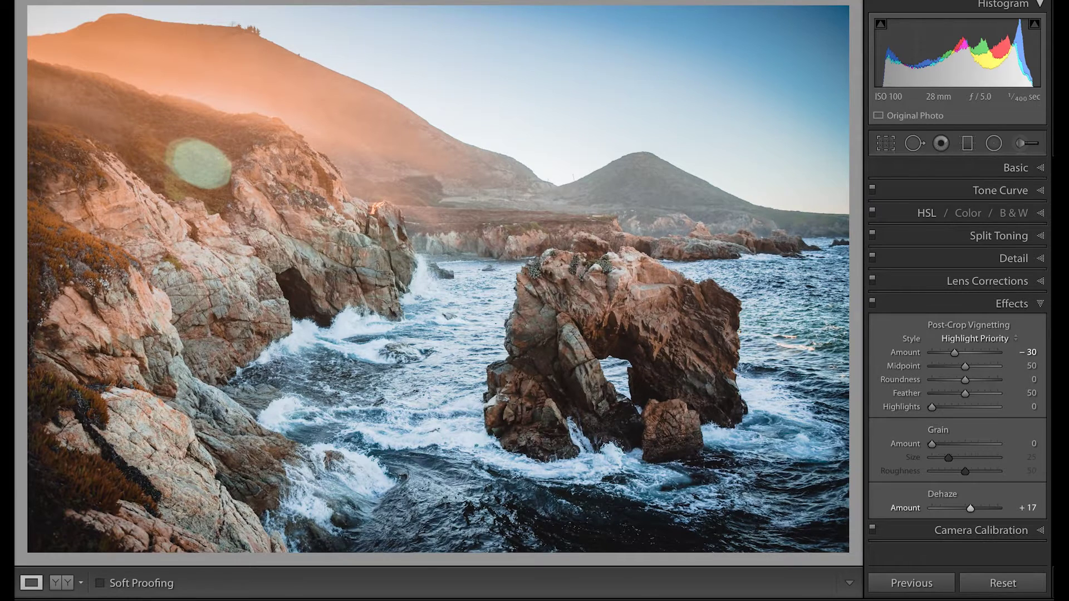
- Open Camera Calibration and set Red Primary Hue to +25
click(1020, 304)
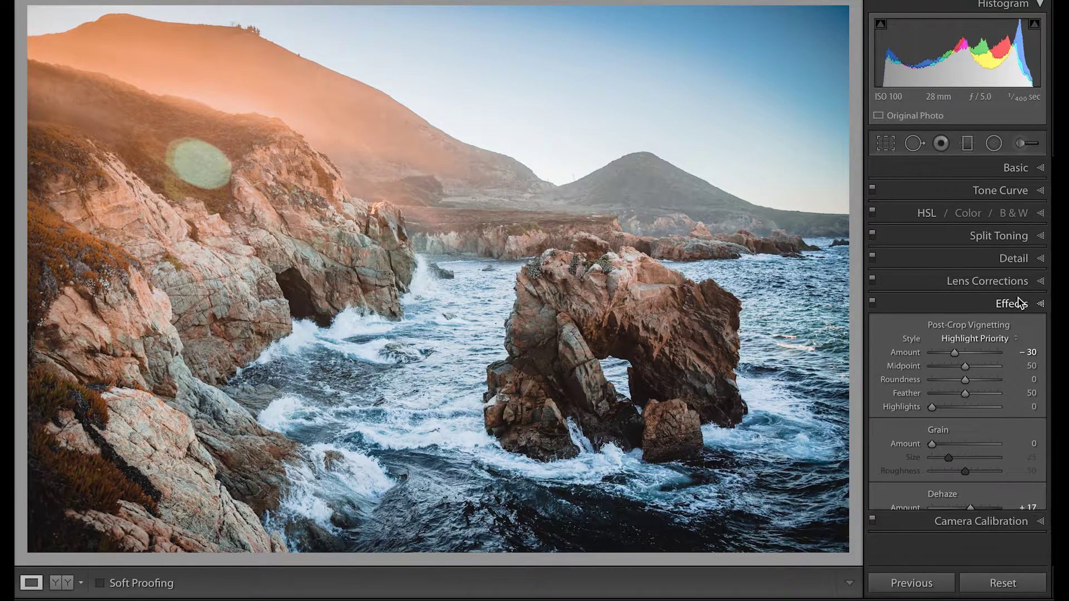
click(981, 328)
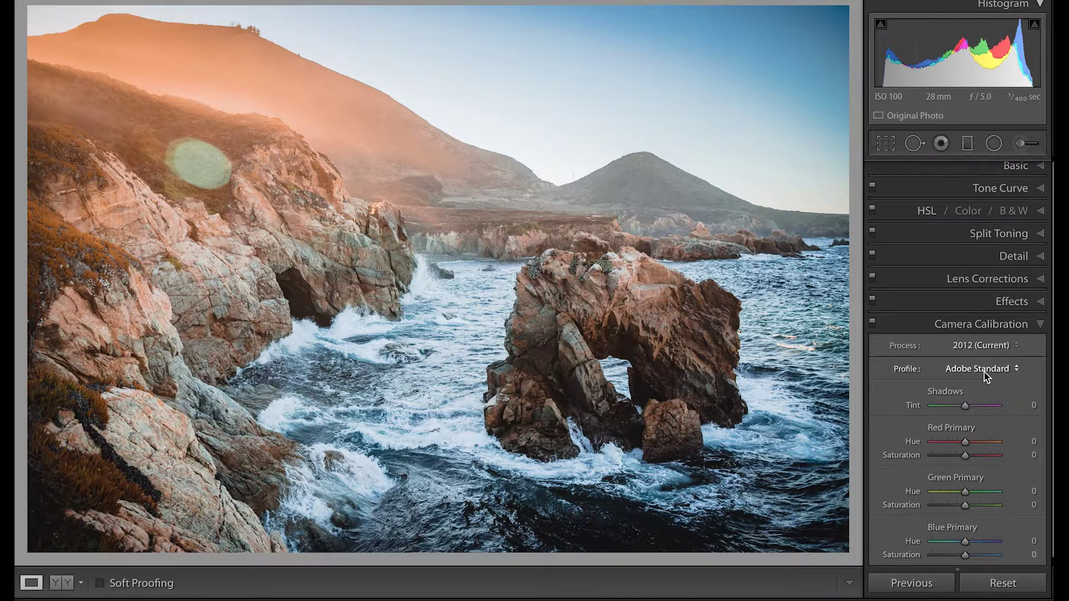
scroll(983, 376, down, 1)
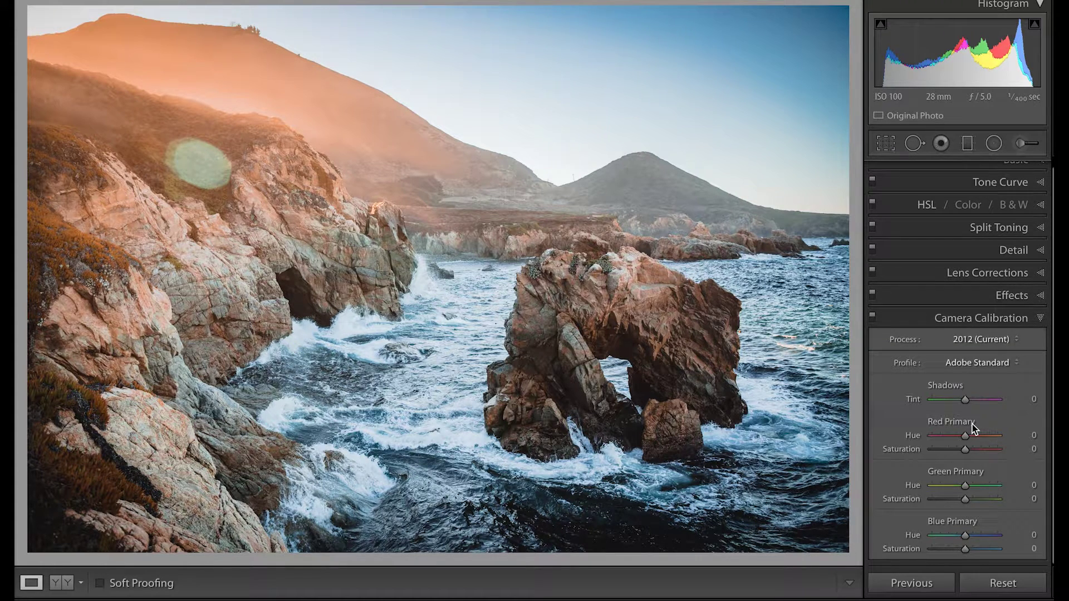
click(1016, 436)
text(25)
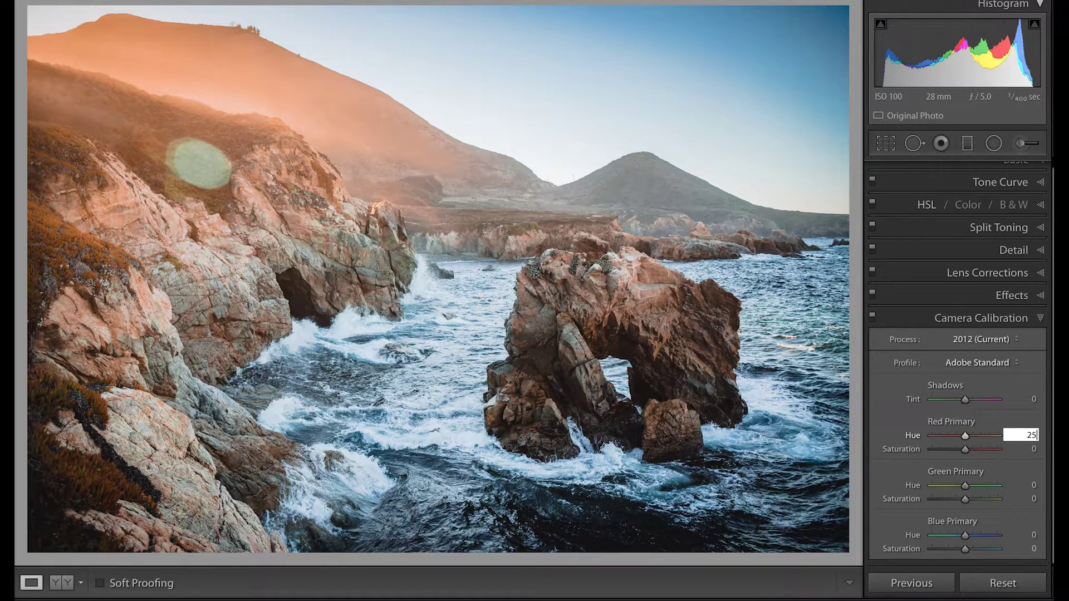
key(Return)
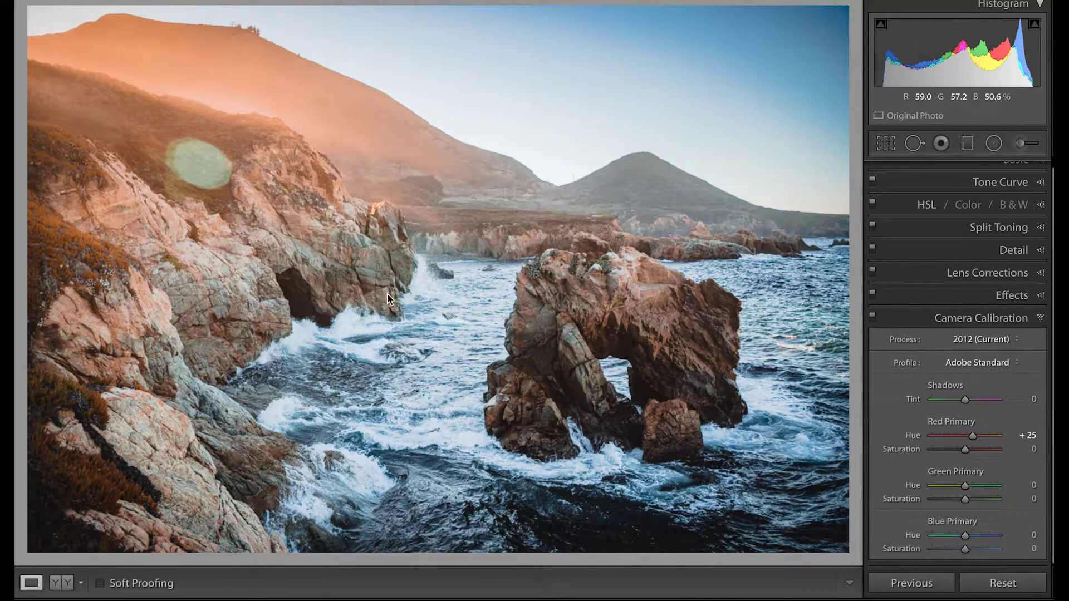
- Set Red Primary Saturation to +50
drag(965, 455, 907, 429)
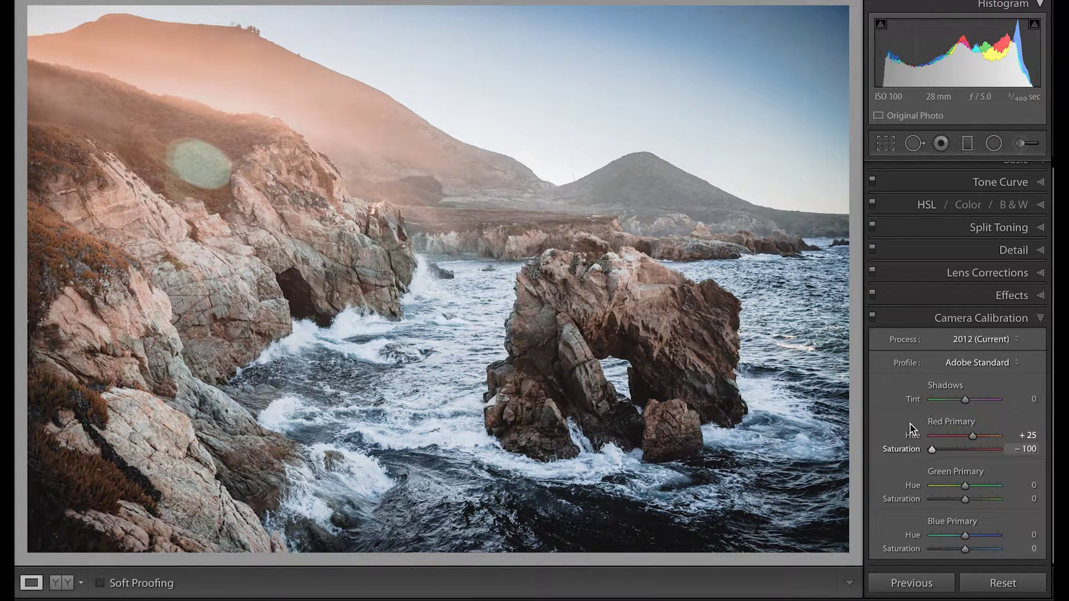
drag(932, 449, 974, 454)
click(1033, 449)
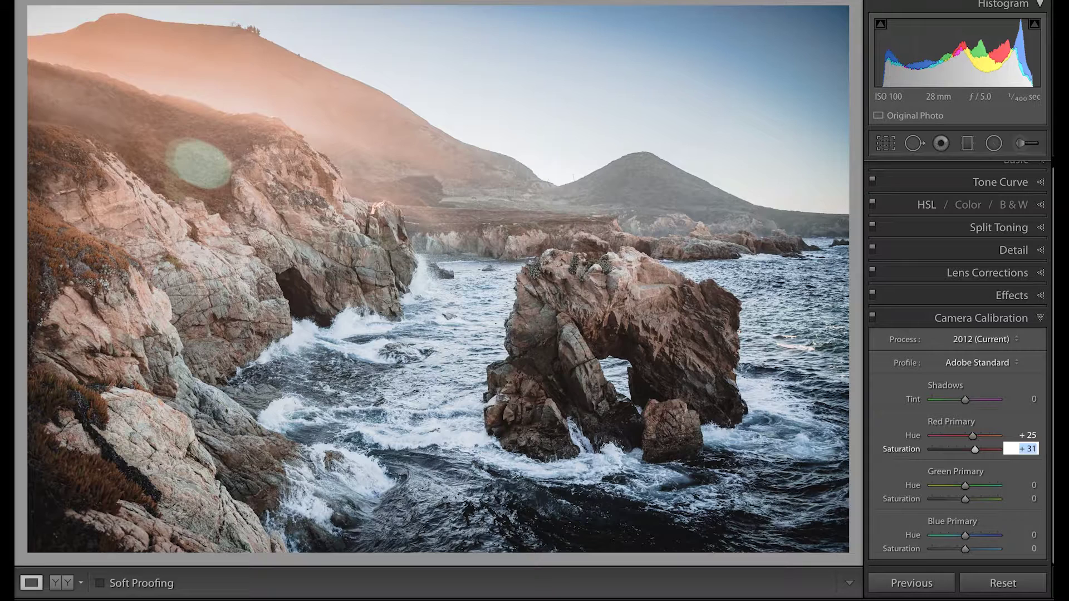
text(+ 5)
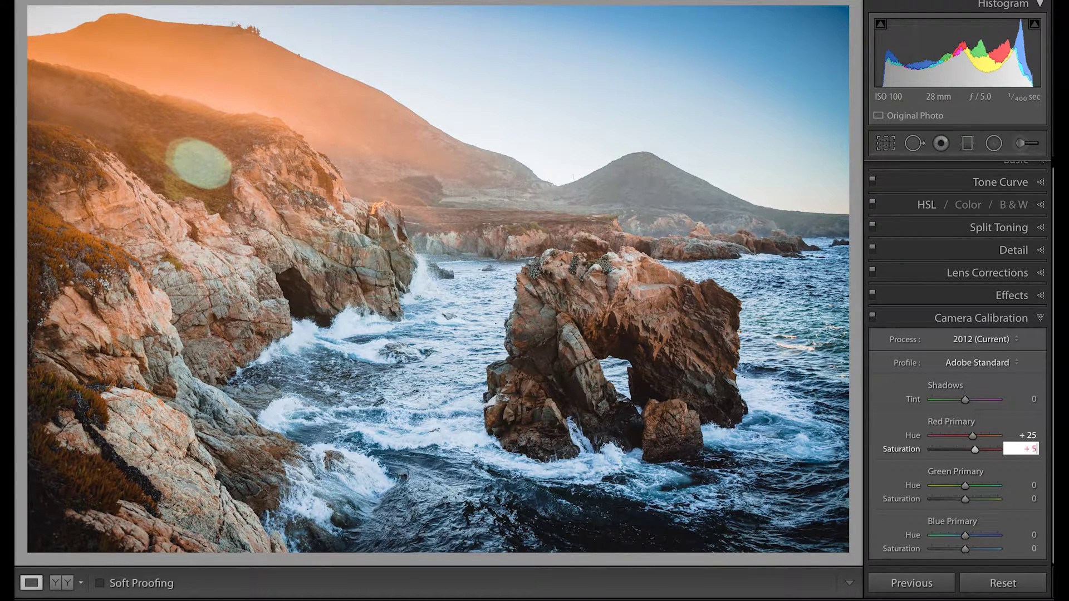
text(0)
key(Return)
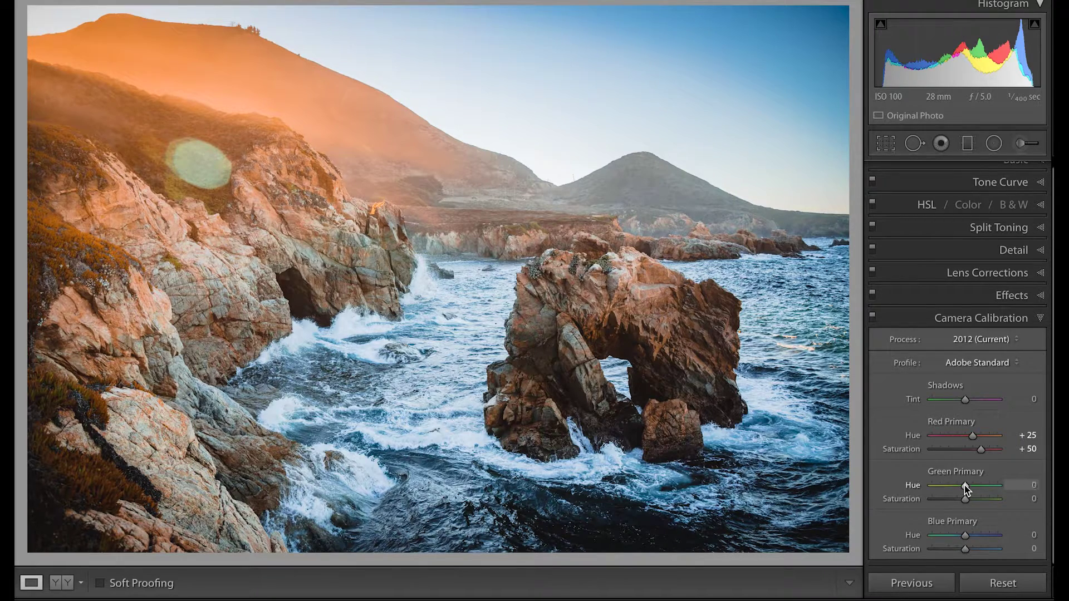
- Set Green Primary Hue to -10
drag(966, 489, 963, 487)
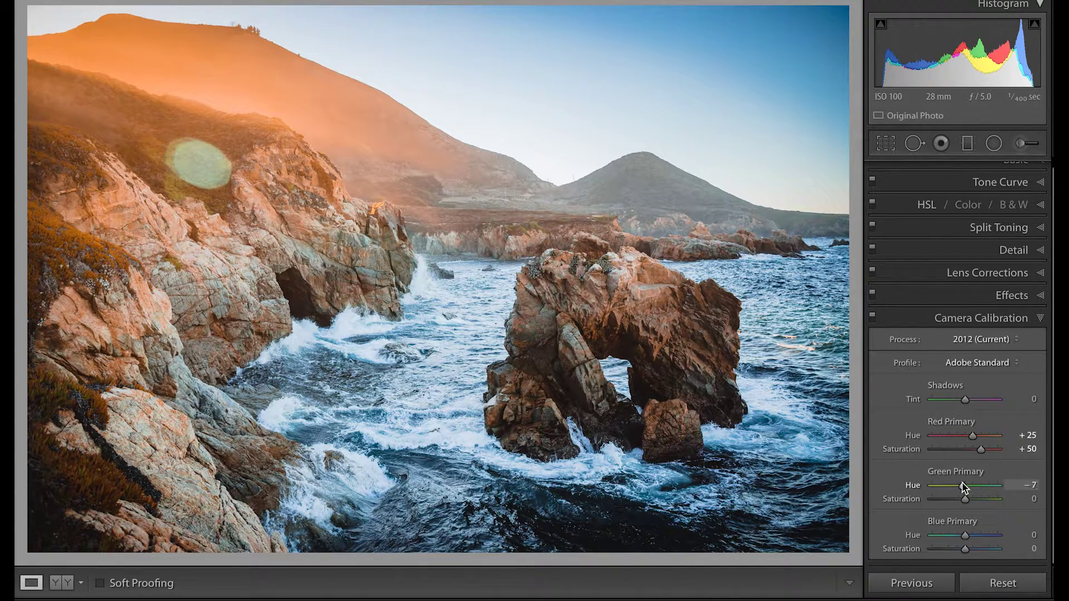
click(1023, 487)
text(-10)
key(Return)
- Set Green Primary Saturation to -40
drag(966, 497, 952, 499)
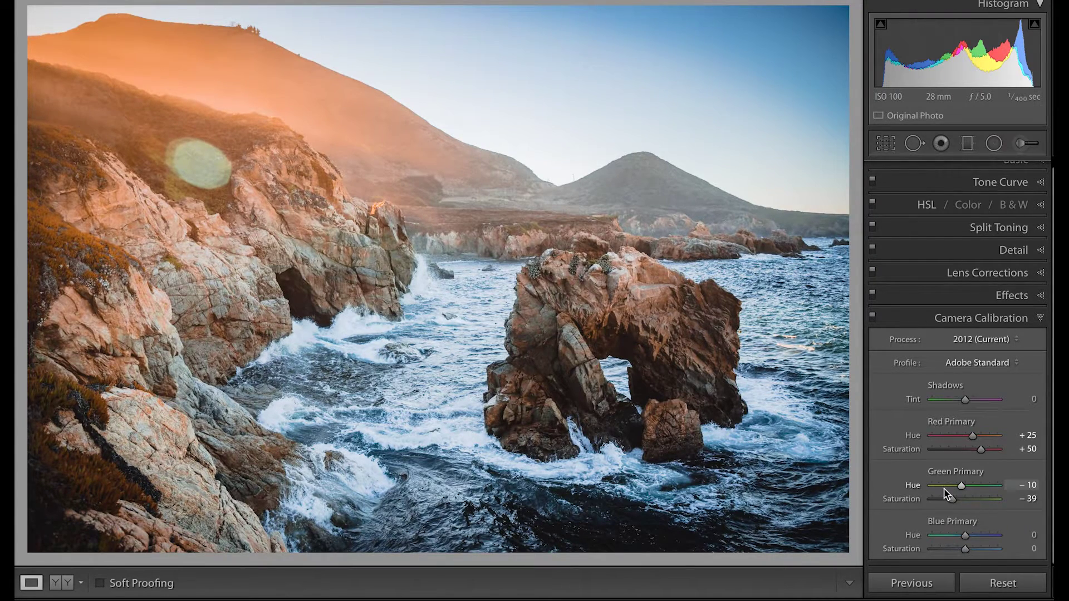
drag(953, 499, 997, 508)
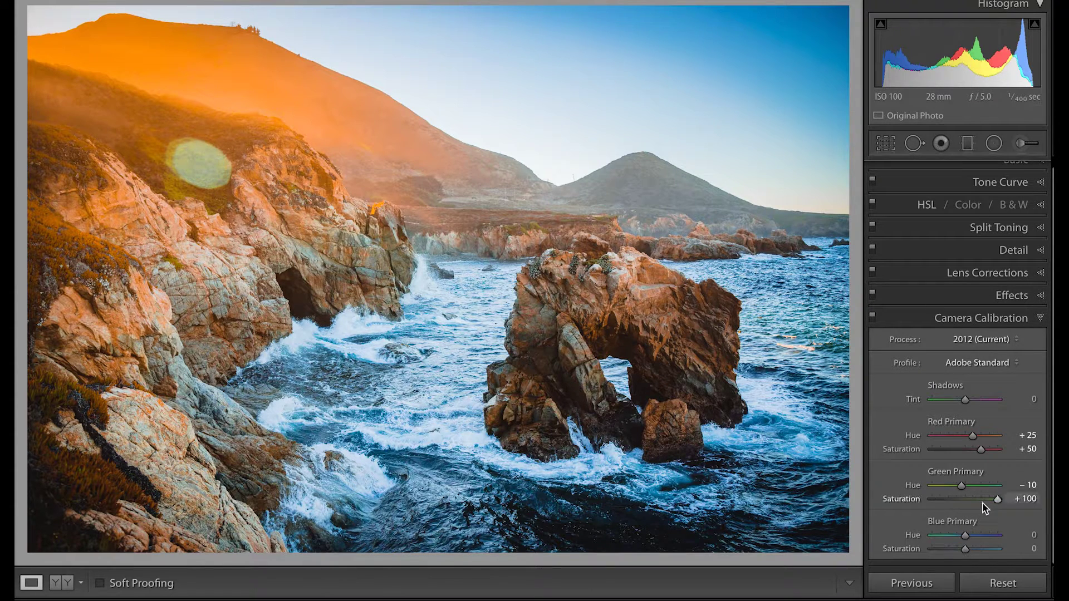
click(1008, 500)
text(-4)
key(Return)
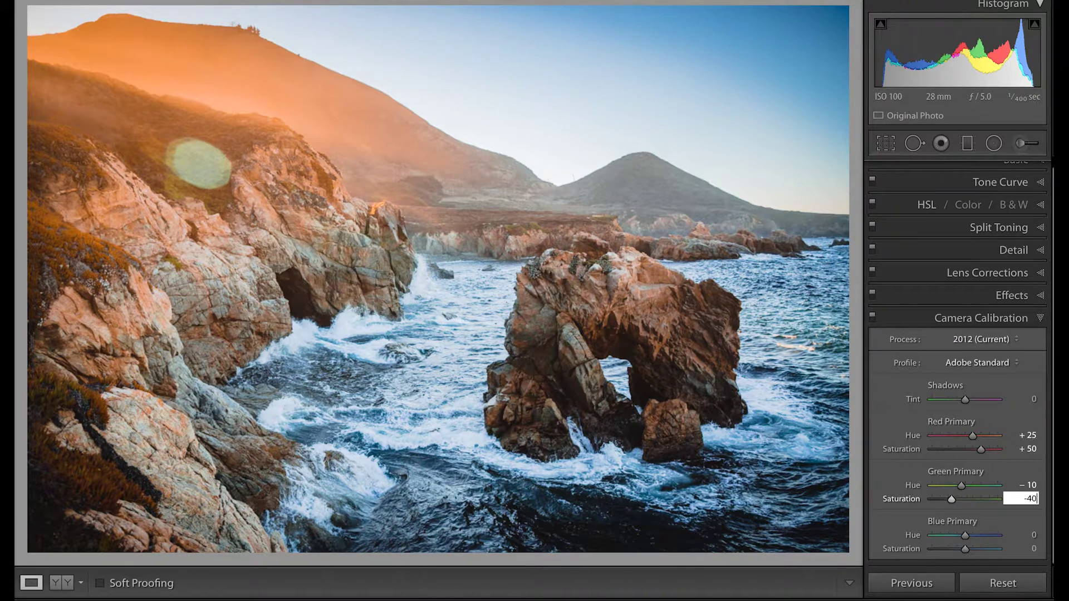
text(0)
key(Return)
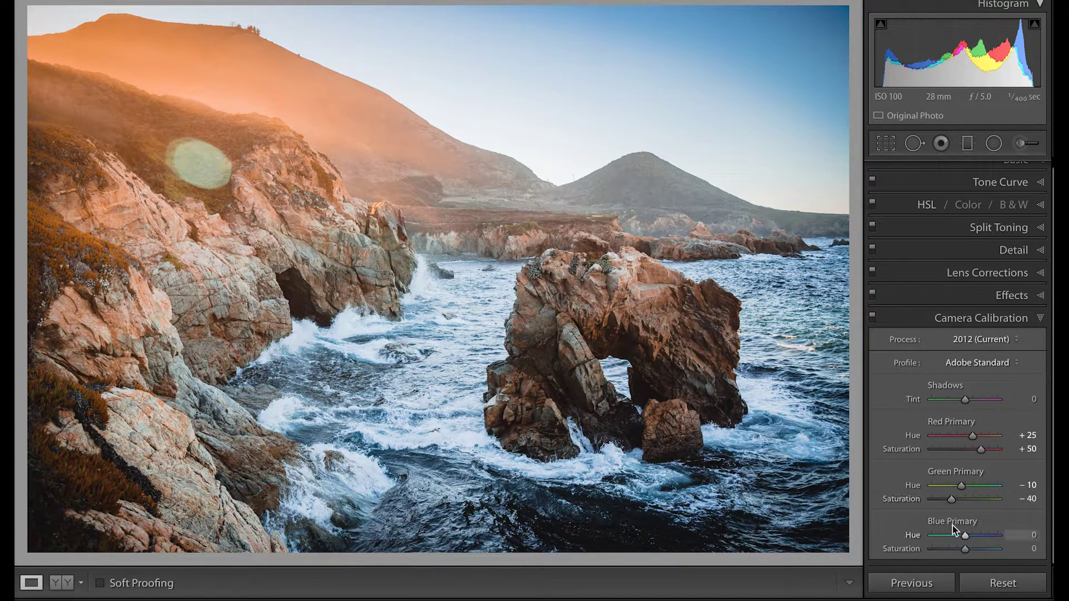
- Enter -30 for Blue Primary Hue and -40 for Blue Primary Saturation
click(1033, 534)
text(-30)
key(Return)
click(1034, 549)
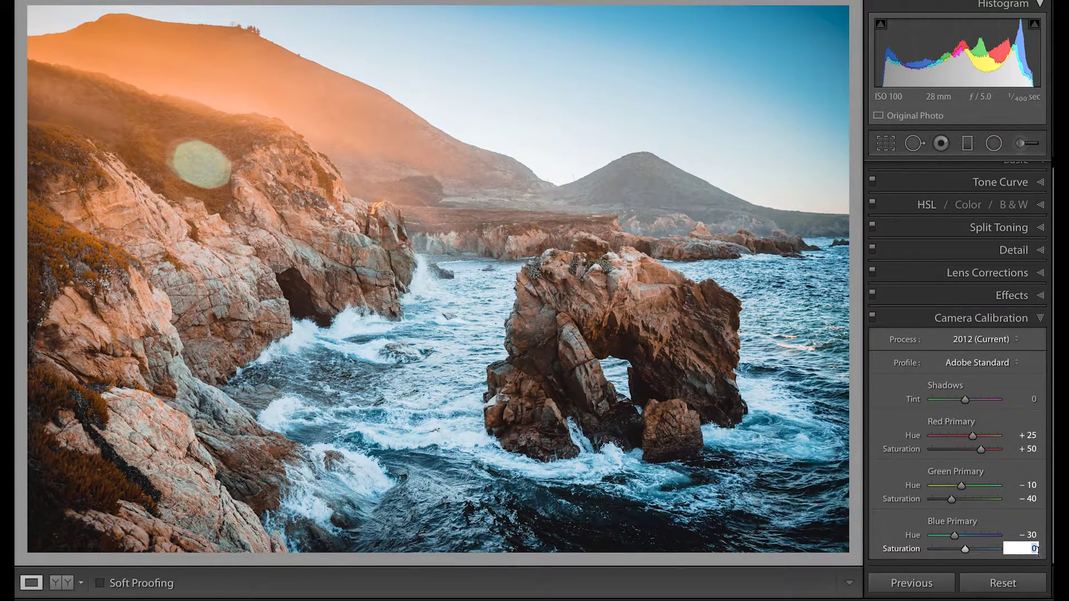
text(-40)
key(Return)
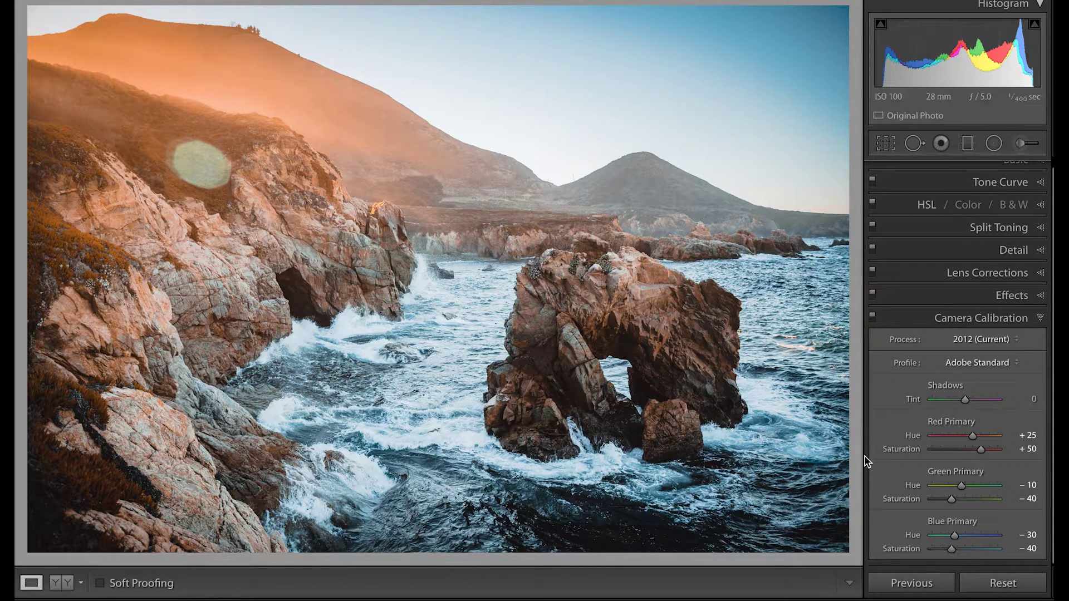
- Collapse Camera Calibration and compare the edit against the original photo
click(1013, 317)
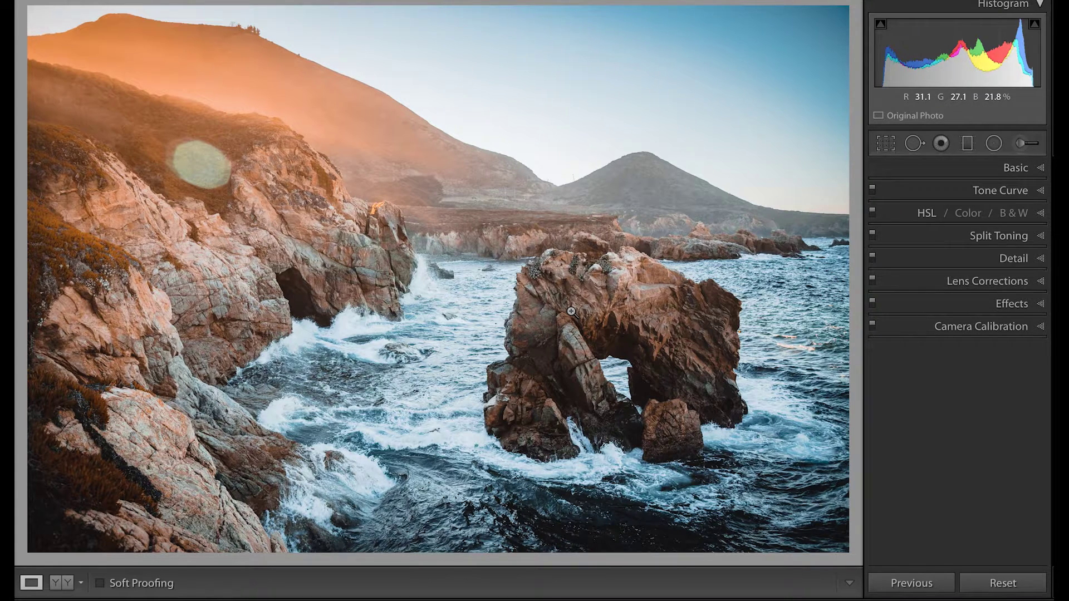
key(Right)
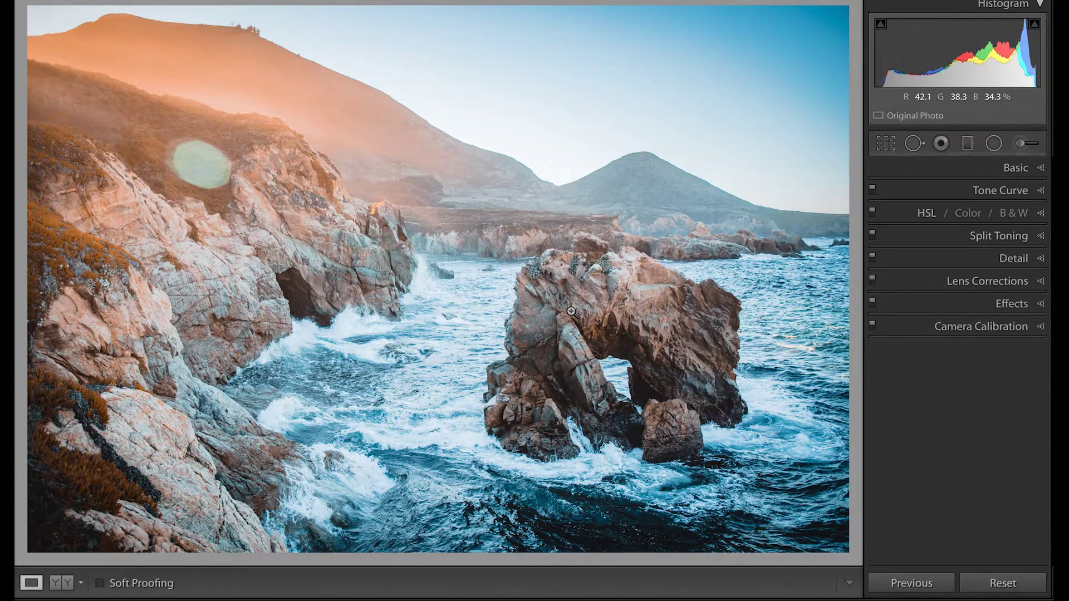
key(Right)
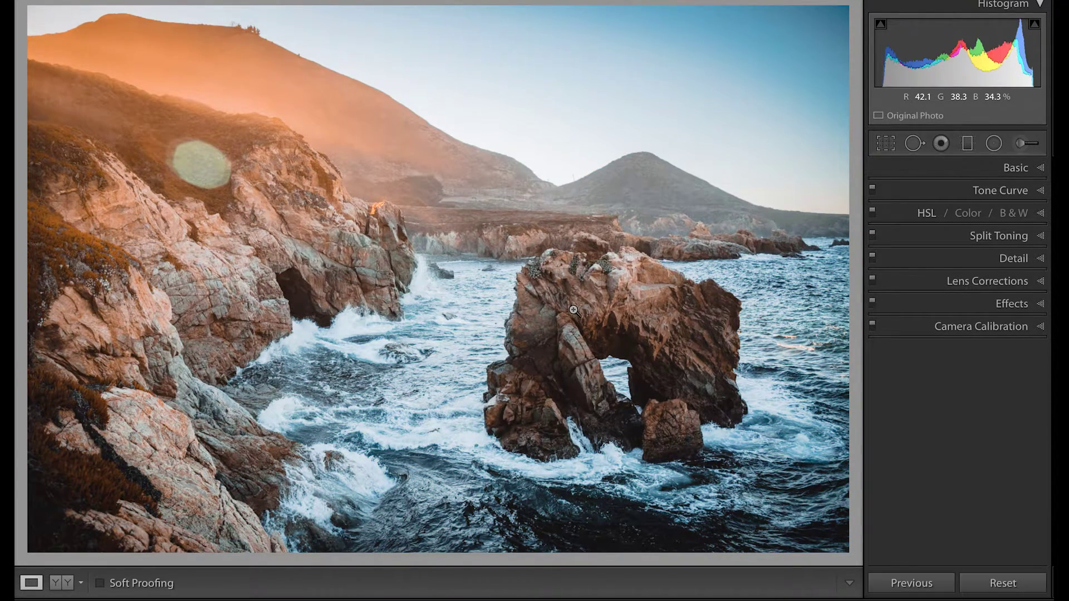
- In Basic, raise Shadows to +76 and ease Temp to 7,852, then compare before and after
click(991, 174)
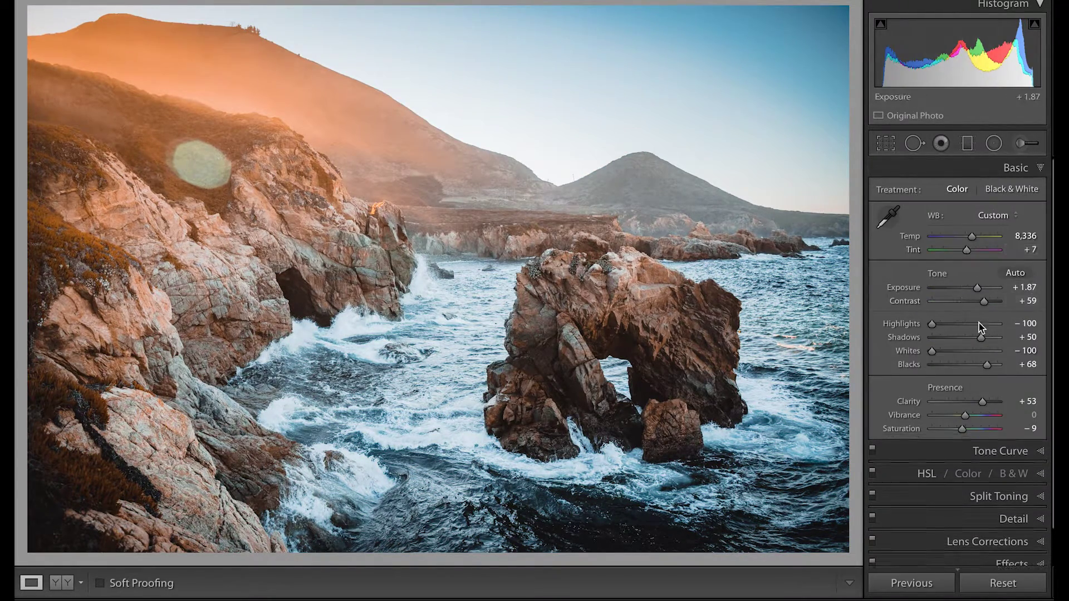
drag(981, 338, 985, 337)
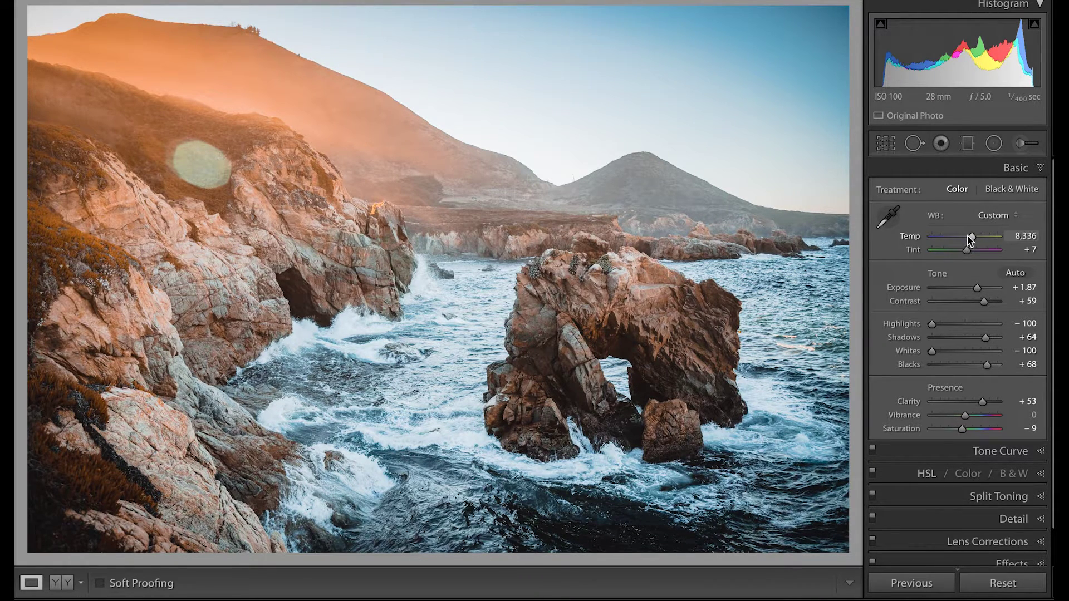
drag(968, 238, 969, 239)
click(990, 341)
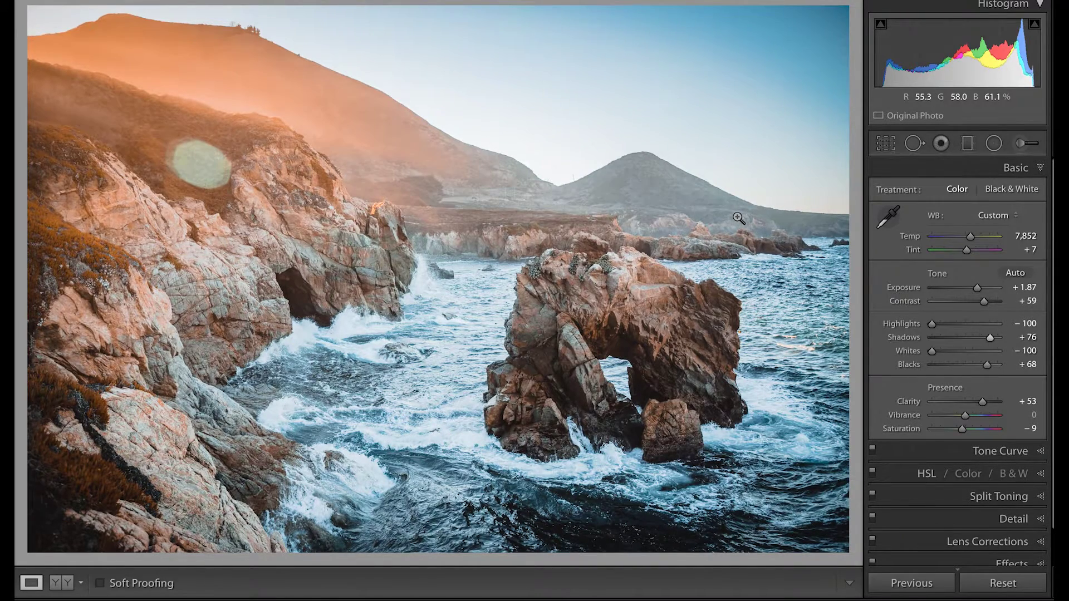
key(Right)
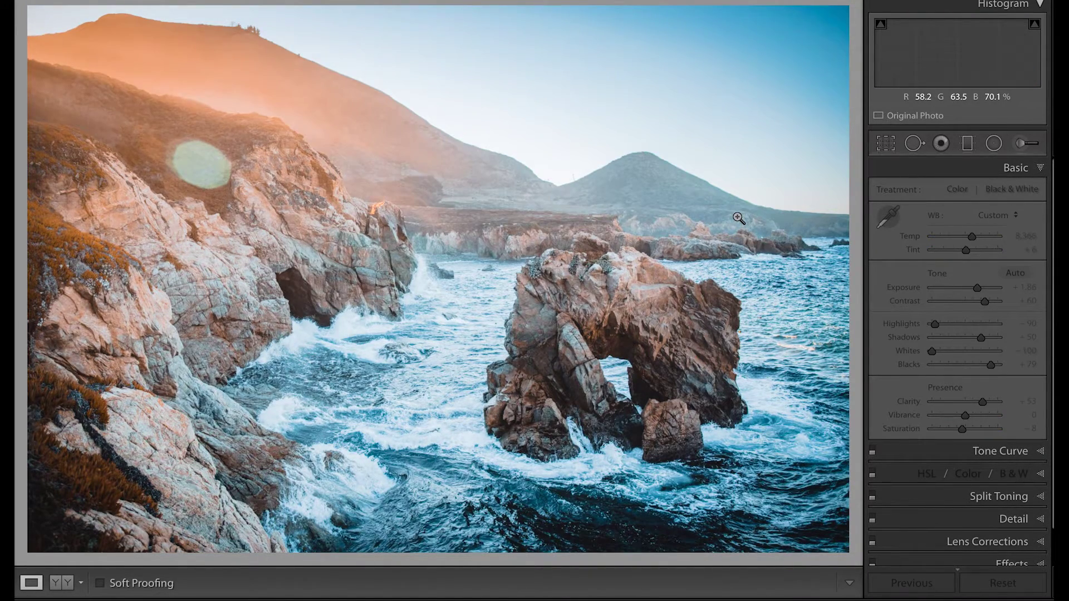
key(Left)
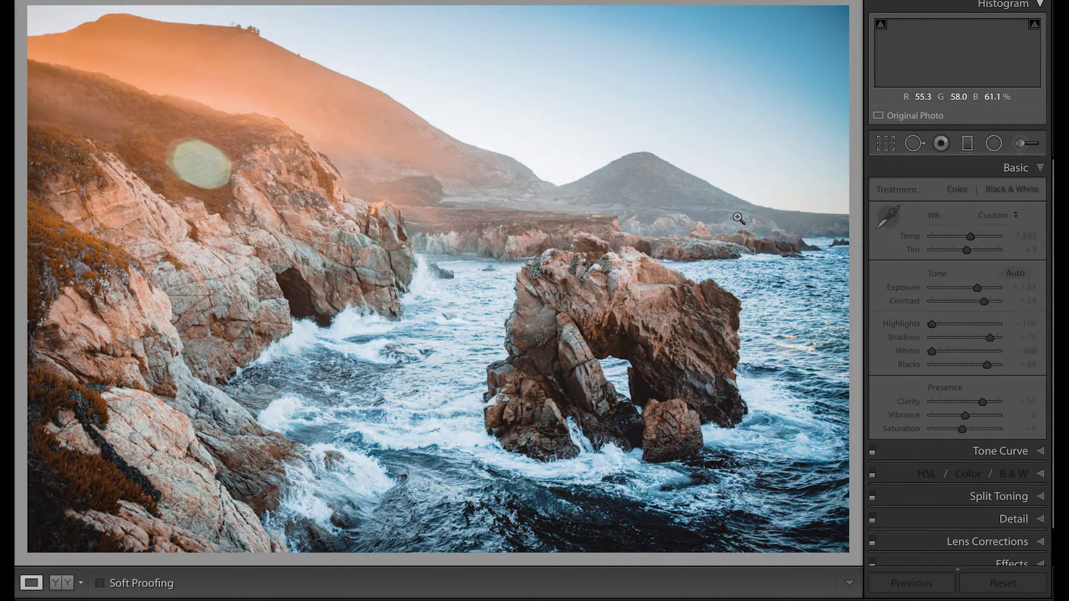